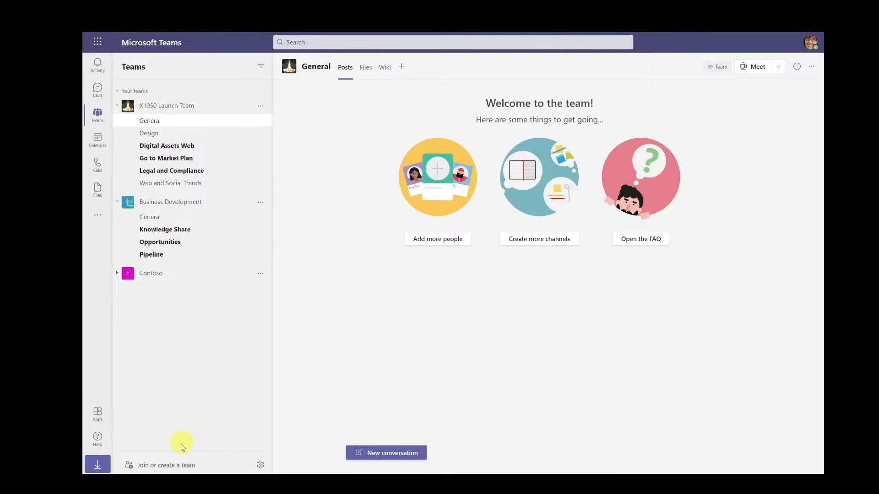
# Start creating a new team from the join-or-create options
pyautogui.click(168, 468)
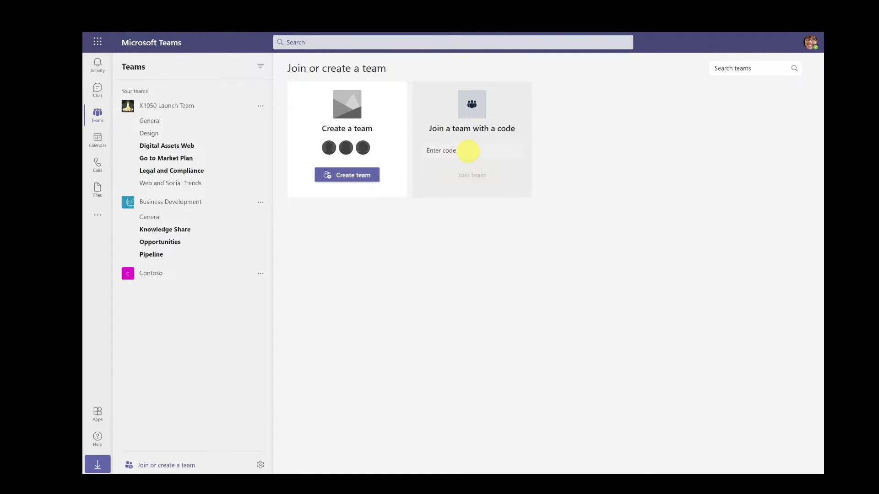
pyautogui.click(469, 152)
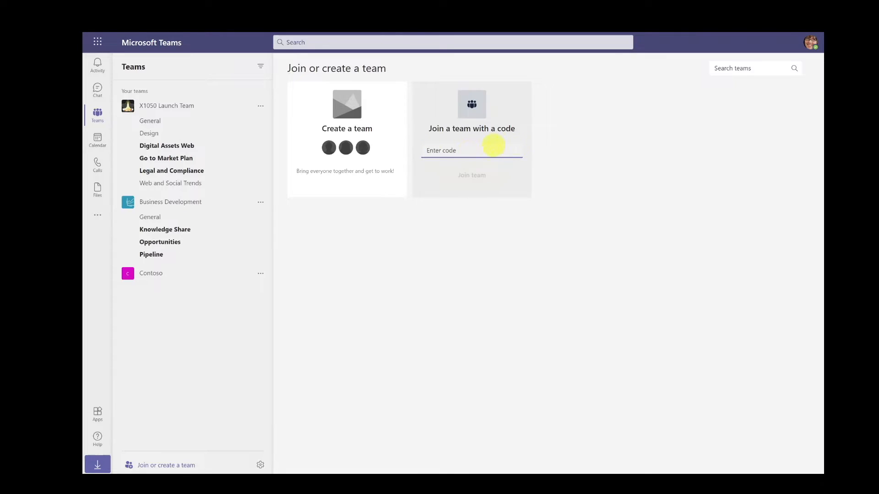
pyautogui.click(351, 179)
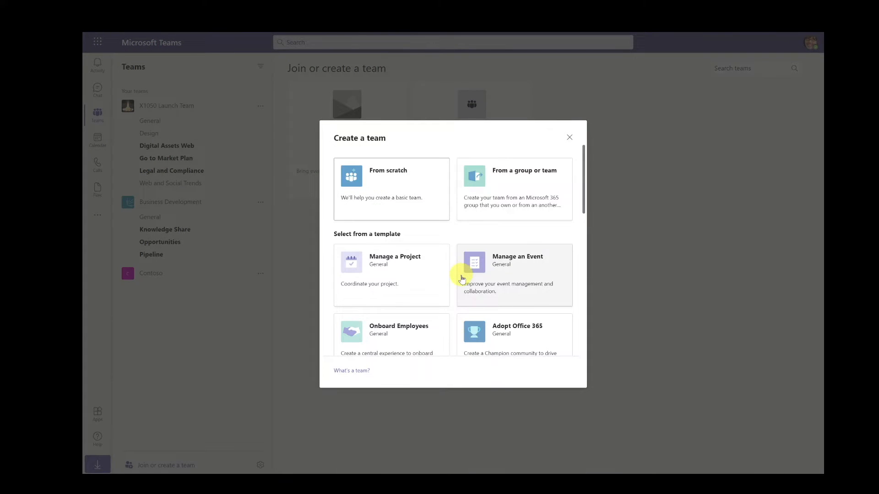
# Examine the templates offered for creating a team, from Manage a Project and Manage an Event onward
pyautogui.scroll(-5, 452, 320)
pyautogui.scroll(-3, 453, 324)
pyautogui.scroll(5, 453, 324)
pyautogui.scroll(4, 450, 320)
pyautogui.scroll(-2, 449, 320)
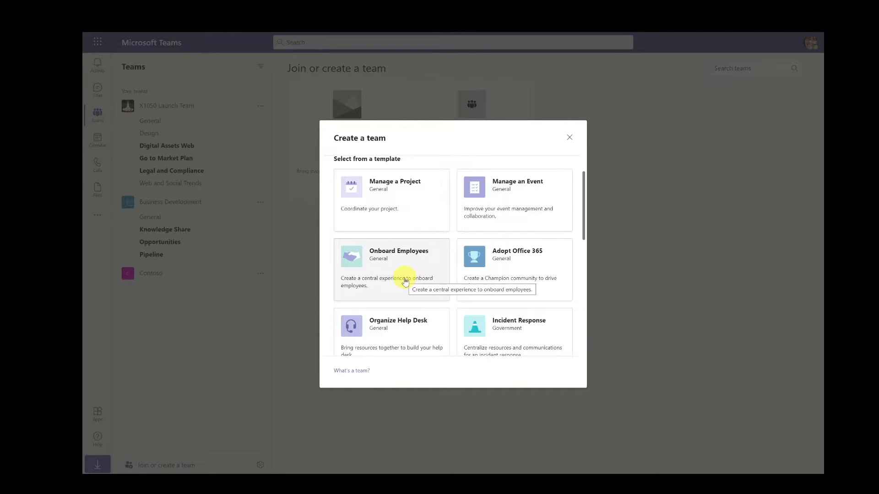
pyautogui.scroll(-3, 455, 291)
pyautogui.scroll(2, 455, 294)
pyautogui.scroll(3, 456, 294)
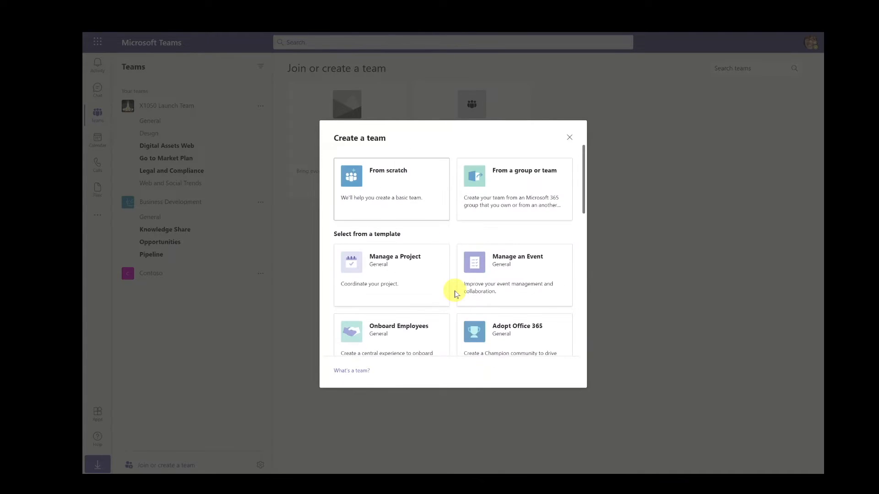
# Create a private team from scratch, named with the owner's full name followed by "Tech", and add three people as members
pyautogui.click(389, 174)
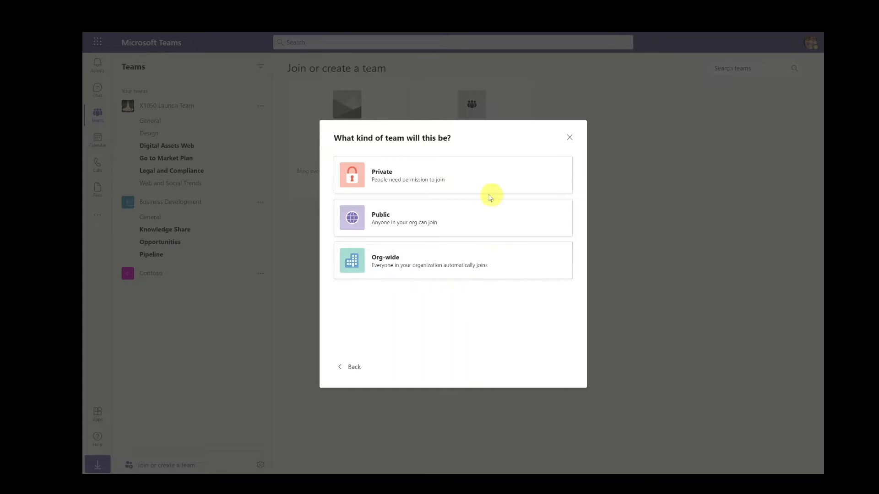
pyautogui.click(477, 183)
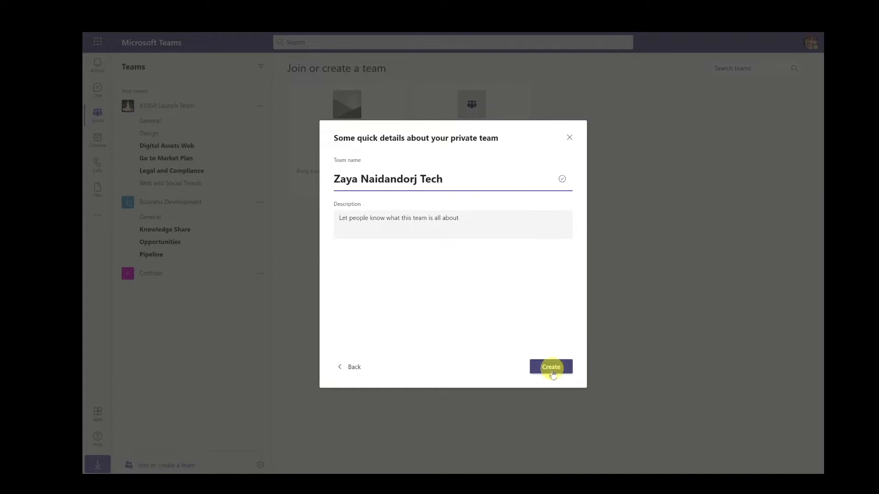
pyautogui.click(552, 369)
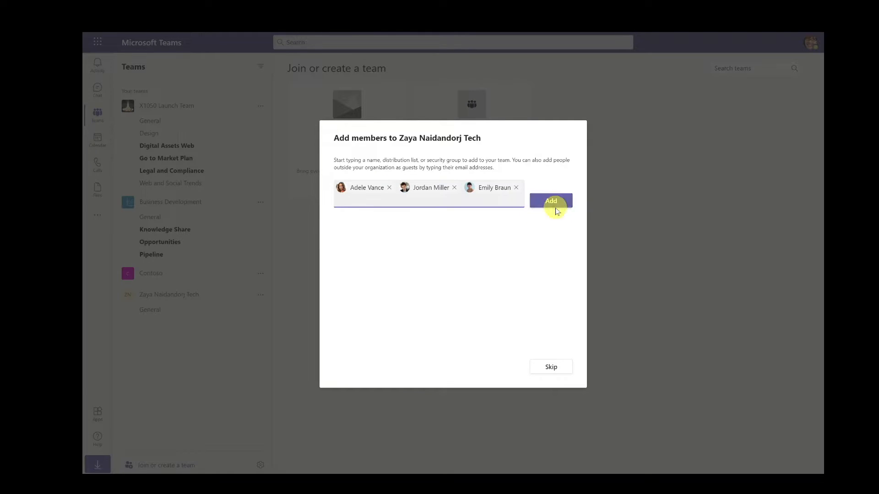
pyautogui.click(556, 206)
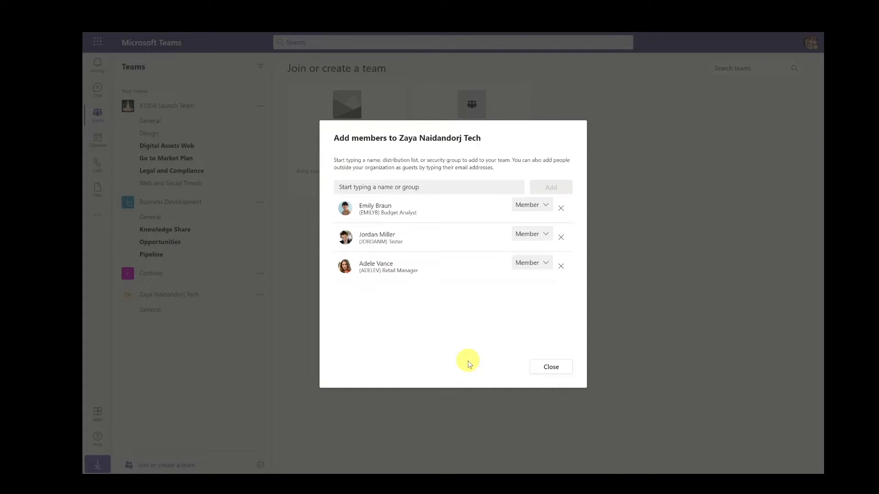
pyautogui.click(550, 367)
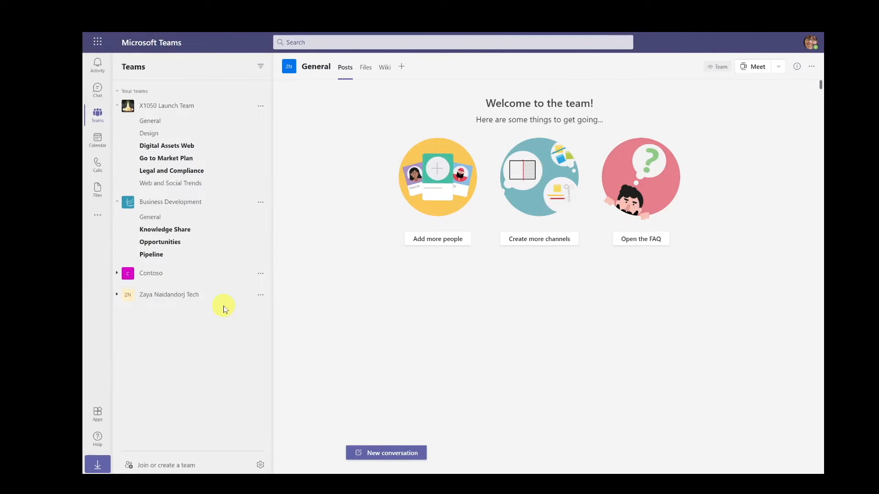
# Hide the Contoso team and move the newly created team to the top of the teams list
pyautogui.click(261, 274)
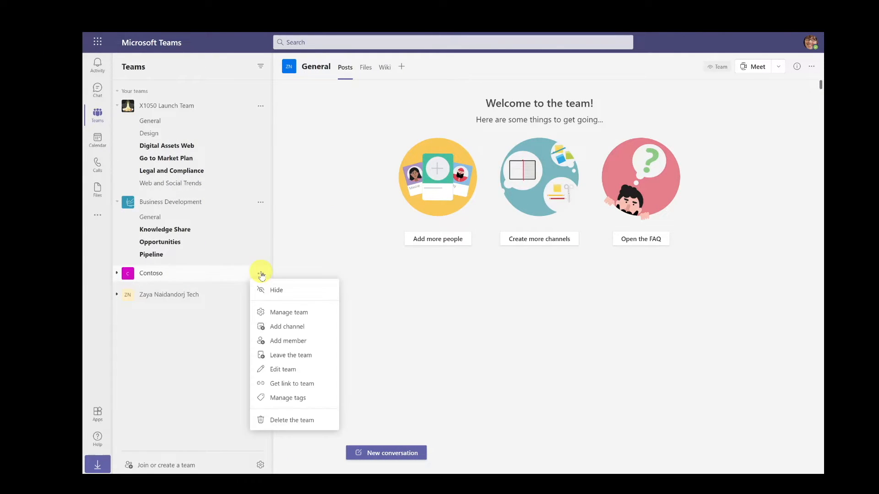
pyautogui.click(277, 291)
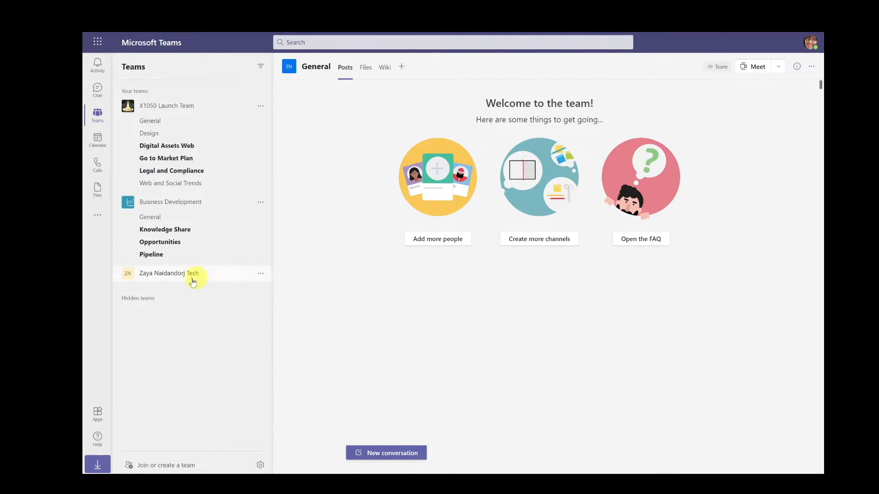
pyautogui.click(120, 299)
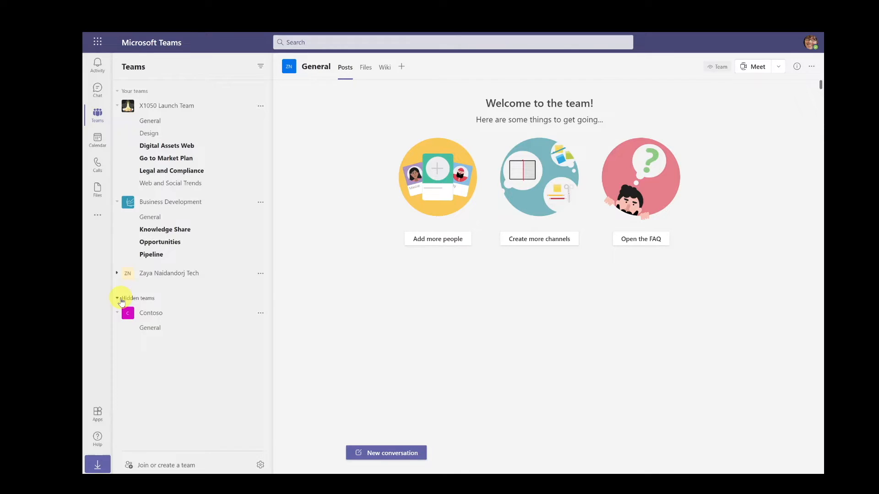
pyautogui.click(120, 299)
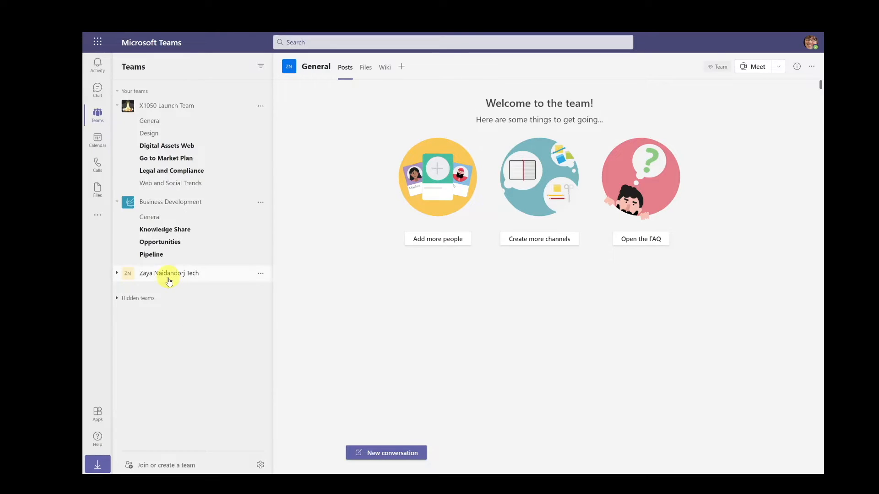
pyautogui.moveTo(131, 277); pyautogui.dragTo(124, 99)
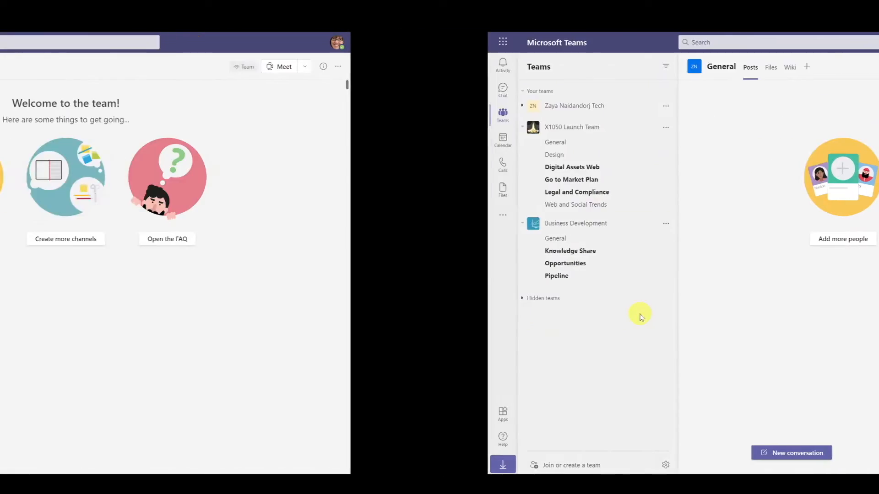
# Create a channel named "Youtube" in the new team with Private privacy, accessible only to a specific group
pyautogui.click(261, 105)
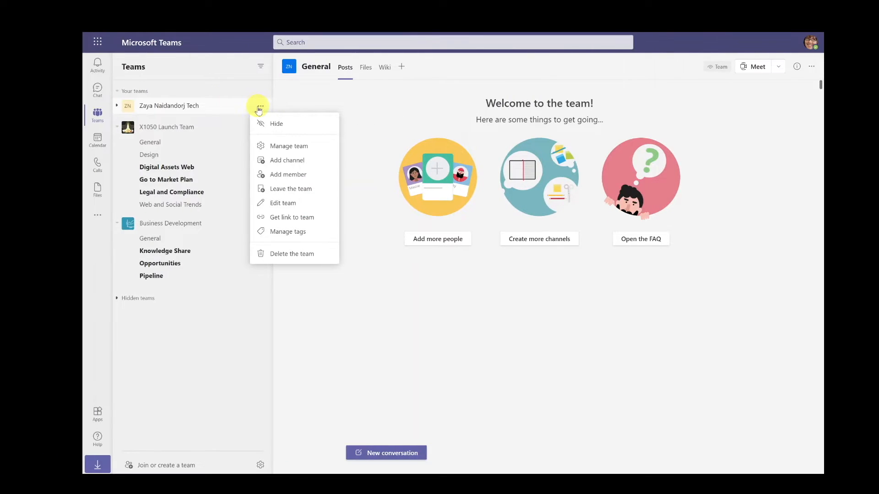
pyautogui.click(287, 161)
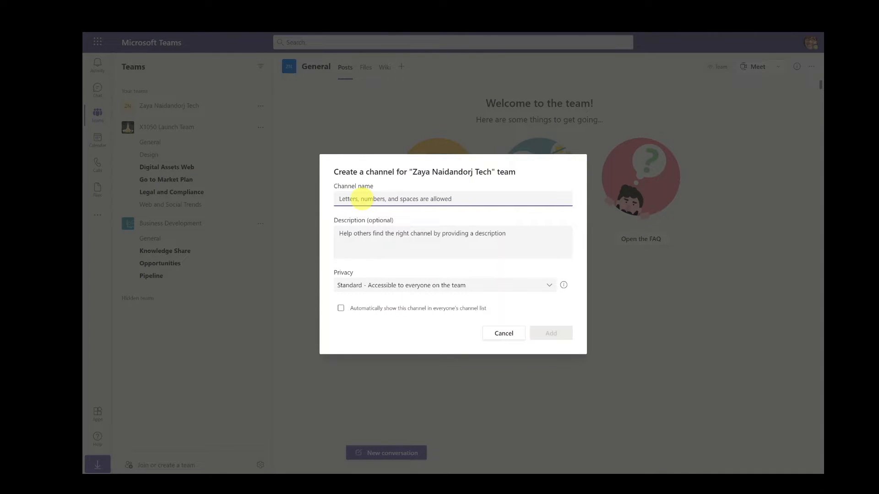
pyautogui.write('Youtube')
pyautogui.click(540, 271)
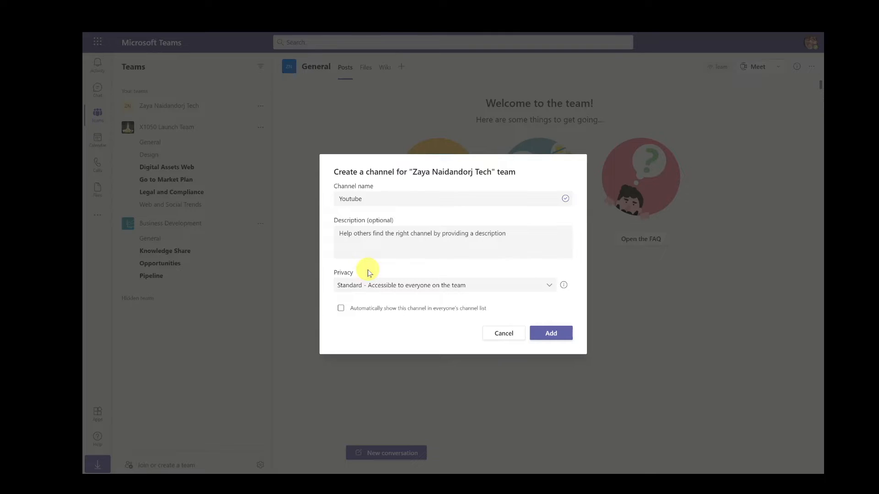
pyautogui.click(551, 287)
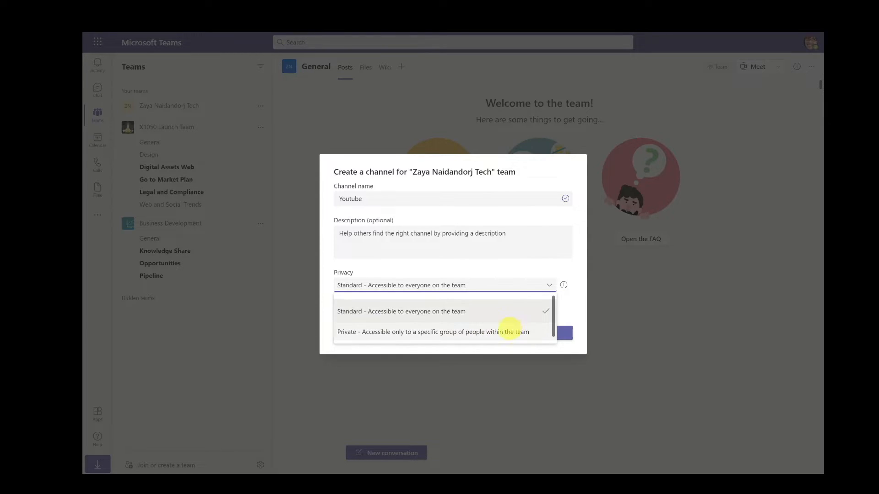
pyautogui.click(515, 330)
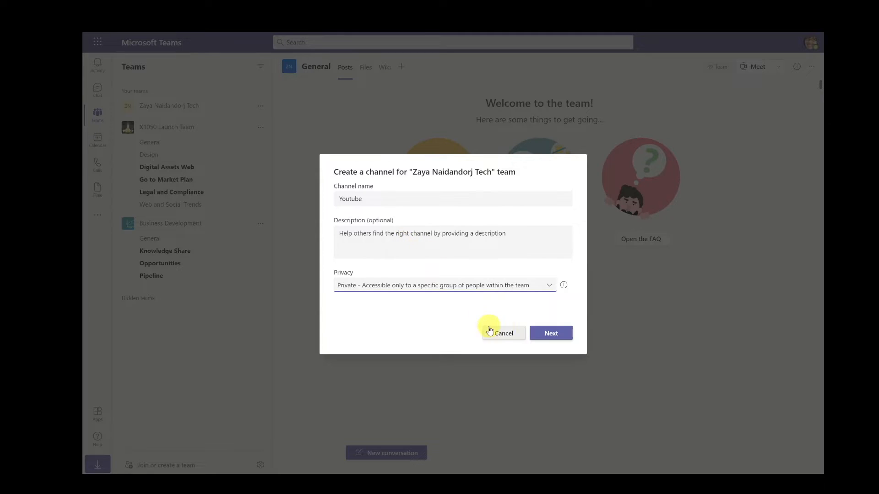
pyautogui.click(559, 339)
pyautogui.click(562, 344)
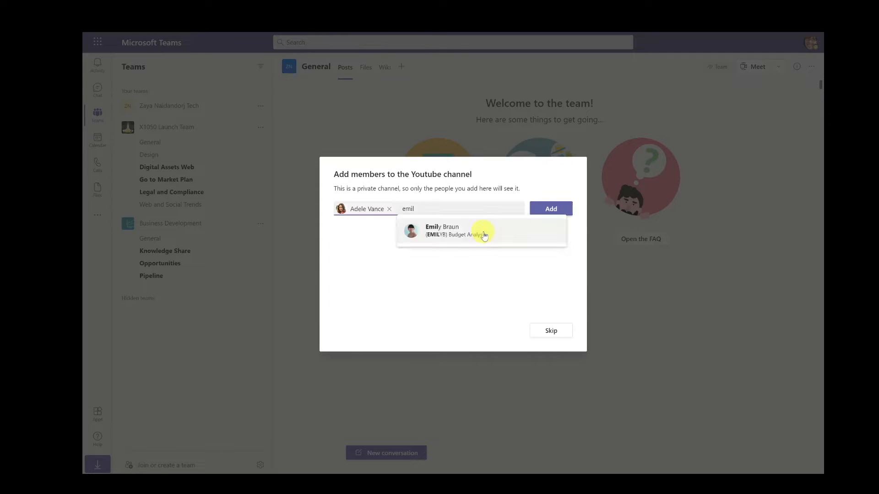
# Add two team members to the private Youtube channel and finish its setup
pyautogui.click(483, 233)
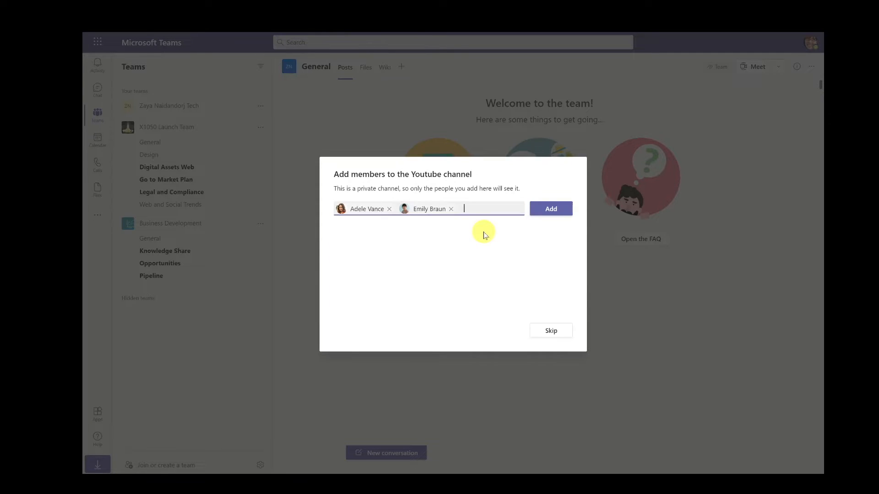
pyautogui.click(559, 212)
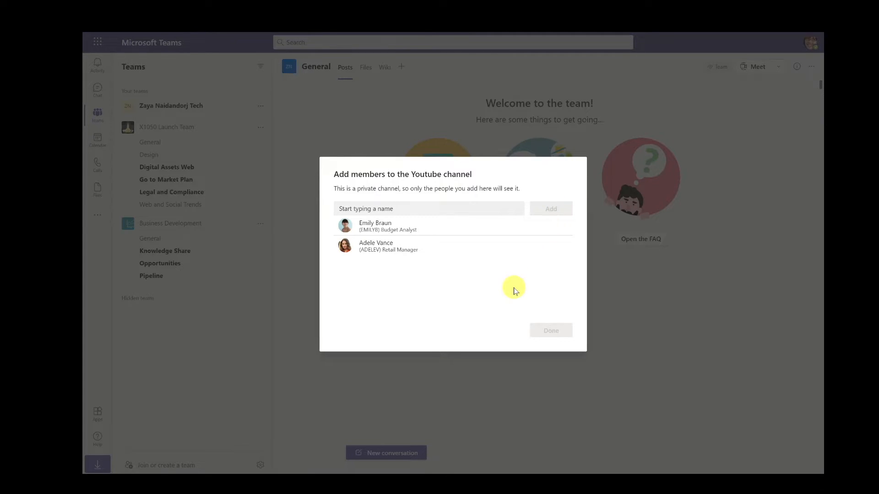
pyautogui.click(551, 331)
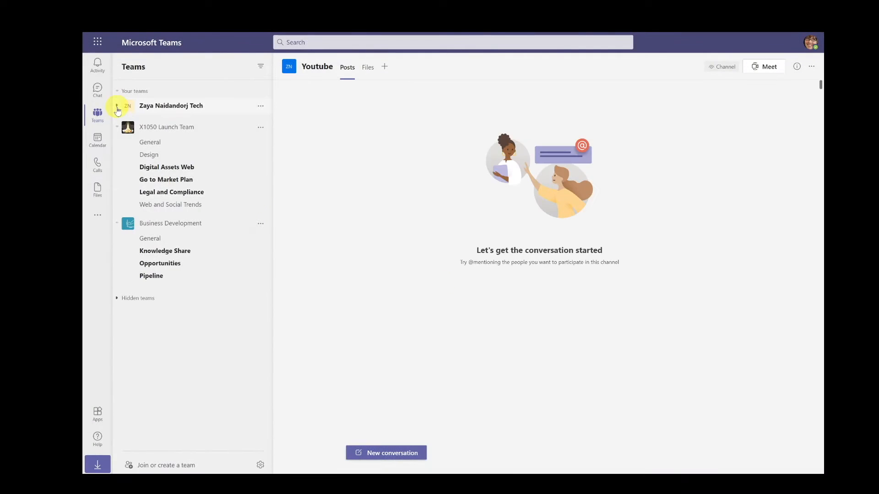
# Start a new post in the new team's General channel with full formatting and set its type to Announcement
pyautogui.click(117, 110)
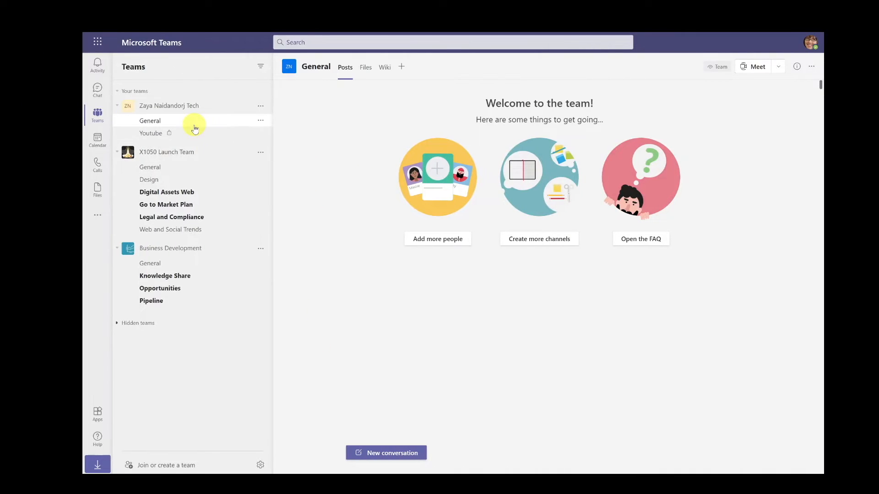
pyautogui.click(397, 455)
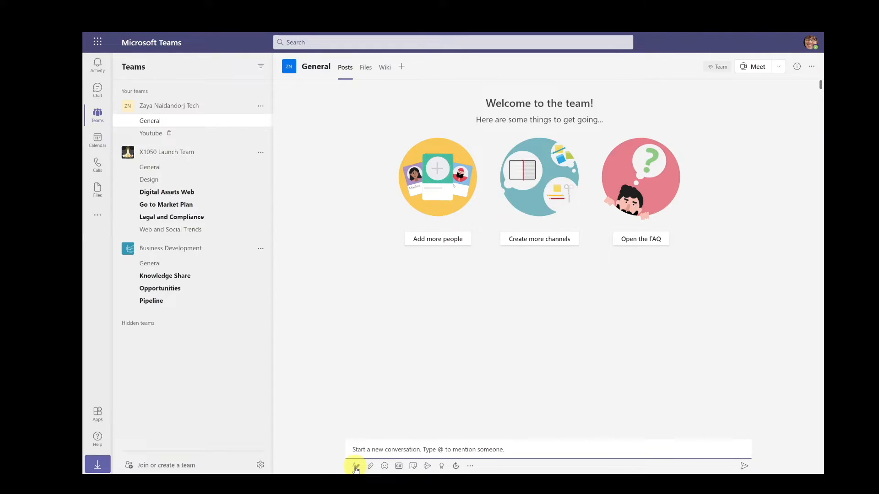
pyautogui.click(356, 466)
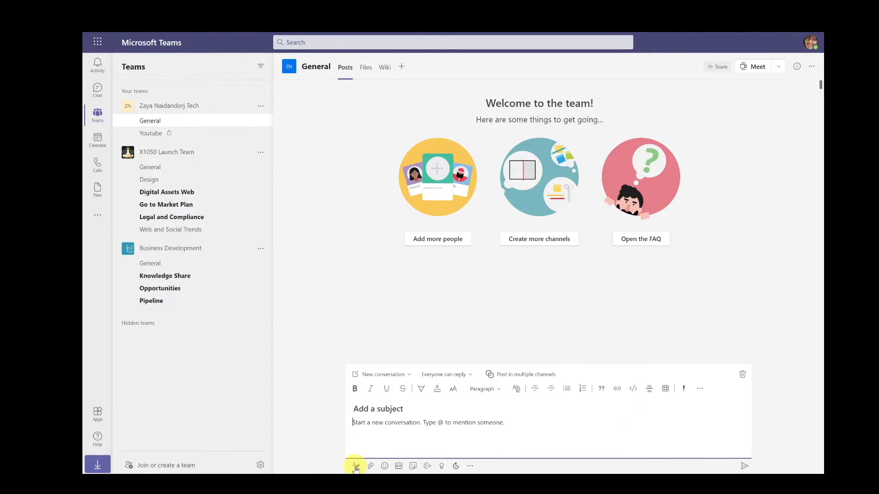
pyautogui.click(410, 380)
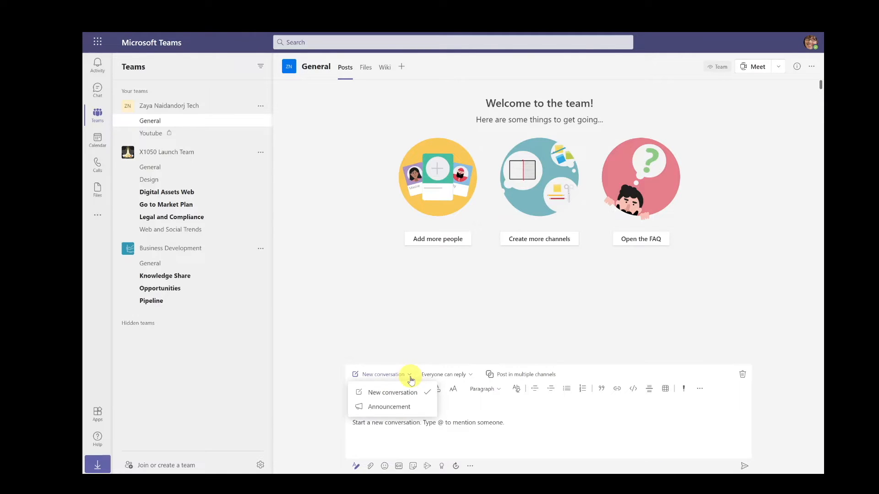
pyautogui.click(403, 406)
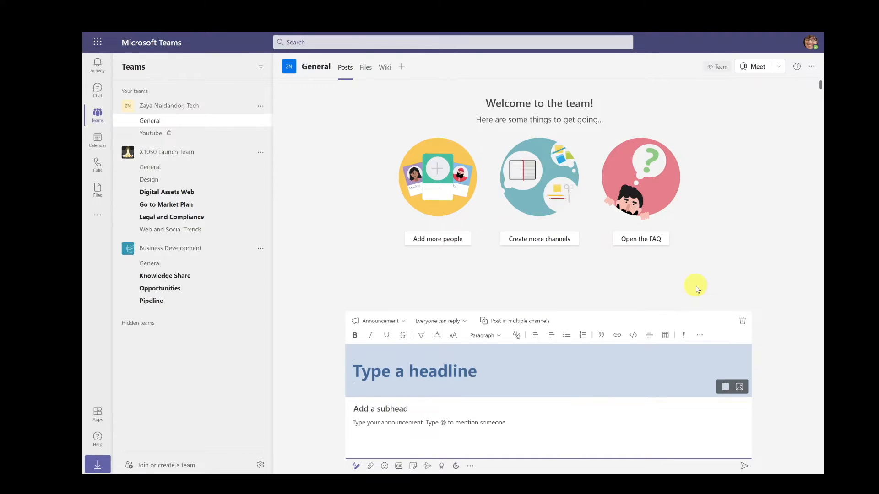
# Set the "youtube banner 2" image from Downloads as the announcement's headline background, adjusting its vertical position slightly
pyautogui.click(693, 381)
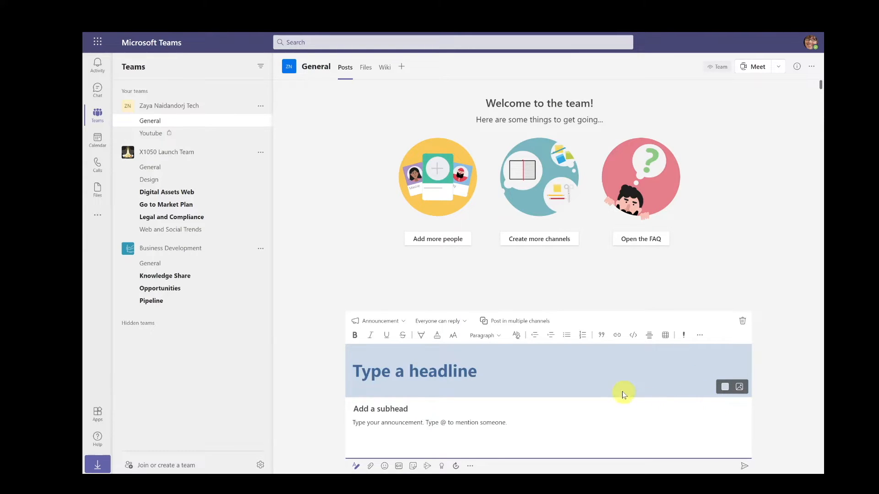
pyautogui.click(739, 388)
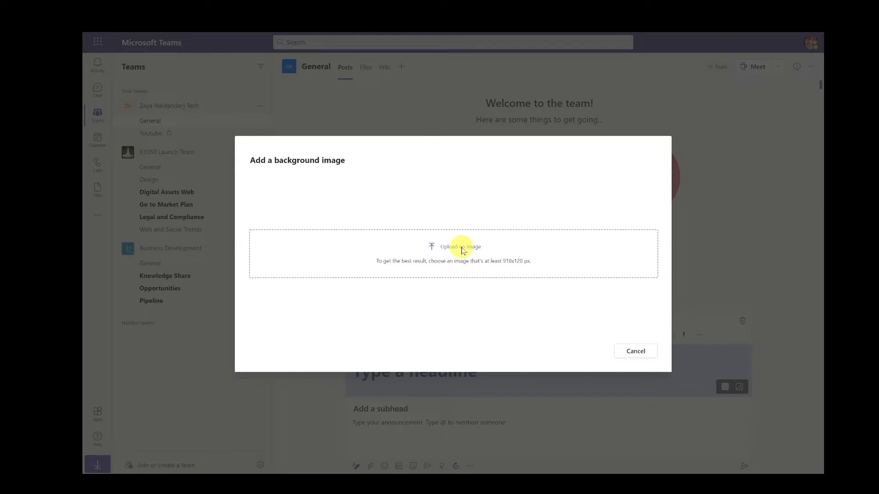
pyautogui.click(461, 248)
pyautogui.click(185, 95)
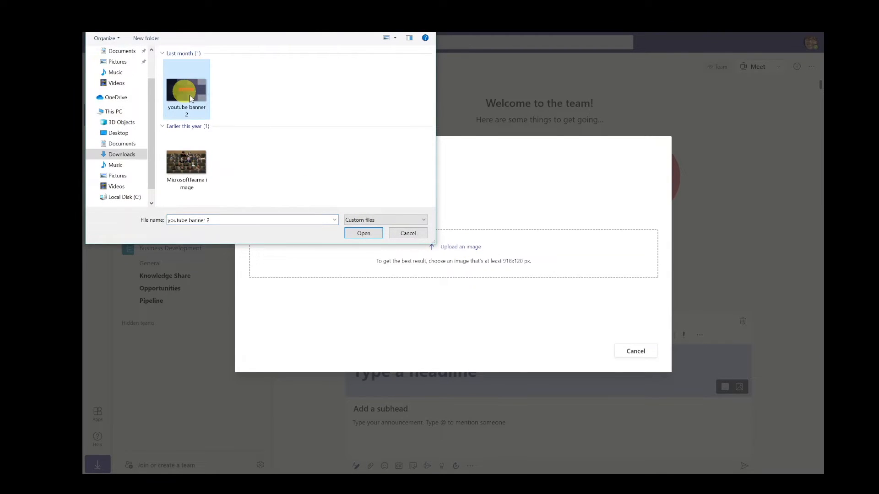
pyautogui.click(363, 233)
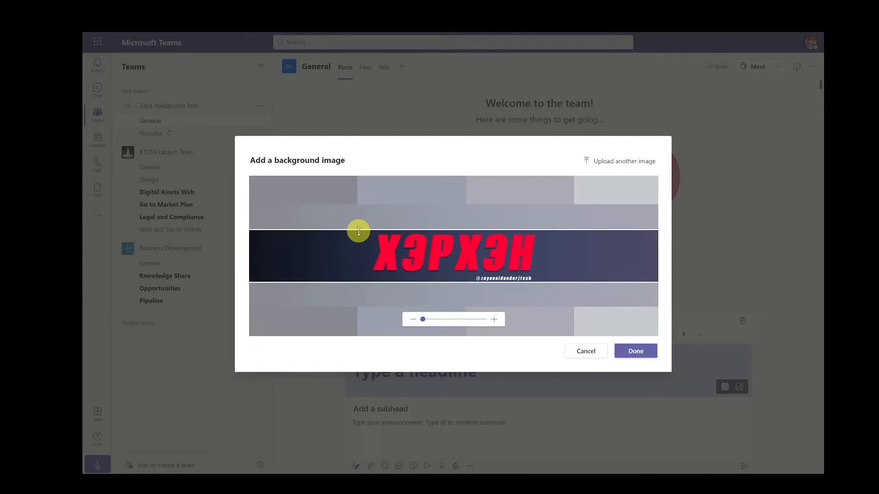
pyautogui.moveTo(530, 261)
pyautogui.mouseDown()
pyautogui.moveTo(530, 290)
pyautogui.moveTo(531, 224)
pyautogui.moveTo(527, 264)
pyautogui.mouseUp()
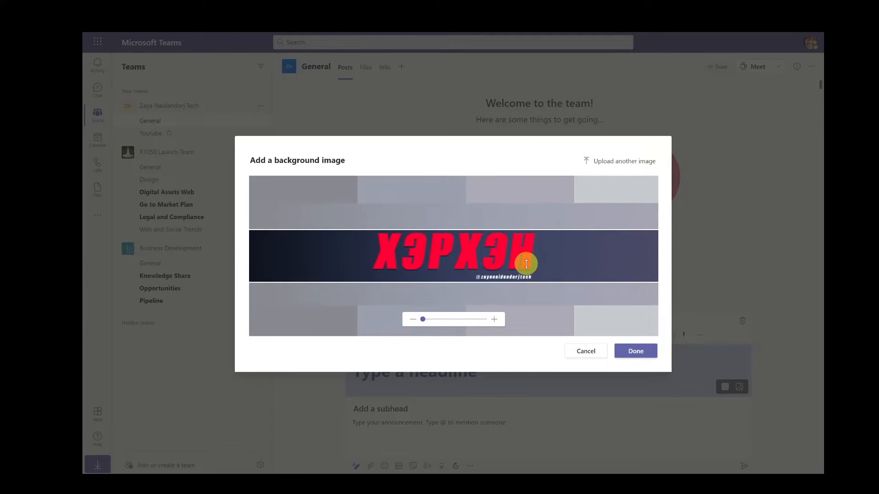
pyautogui.click(636, 351)
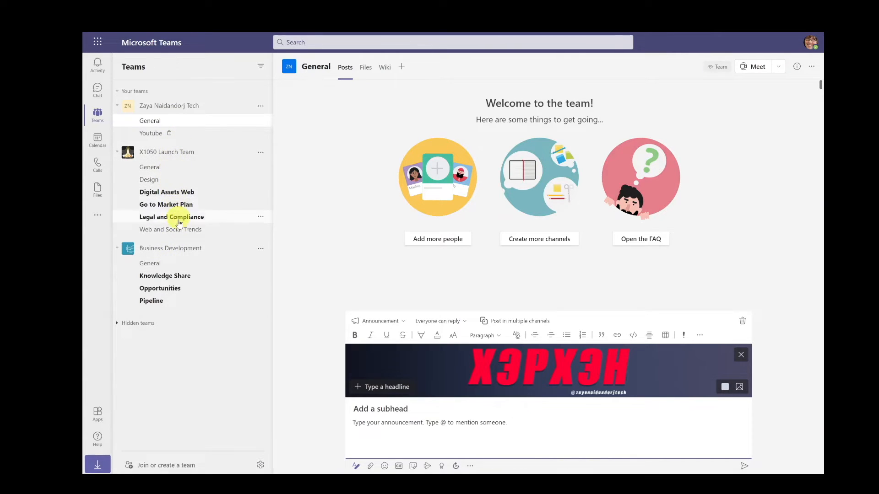
# Set the announcement to post in multiple channels, adding Business Development's Knowledge Share and X1050 Launch Team's Design channels
pyautogui.click(121, 323)
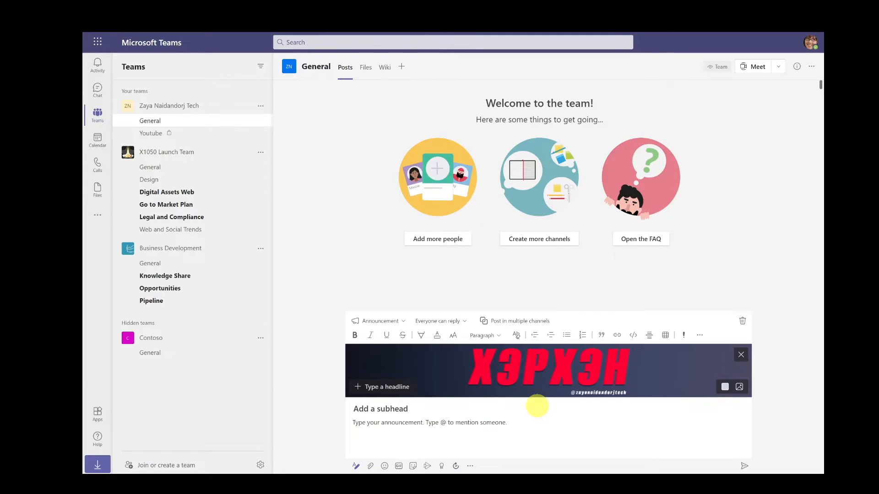
pyautogui.click(518, 323)
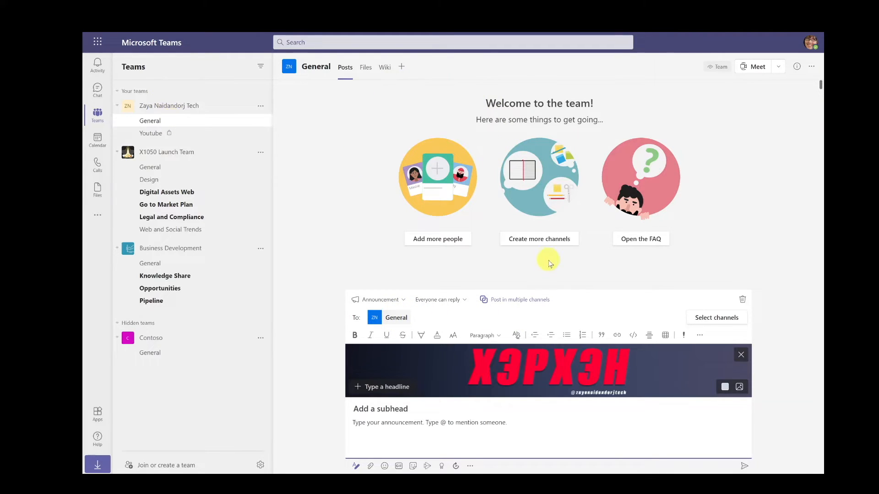
pyautogui.click(721, 321)
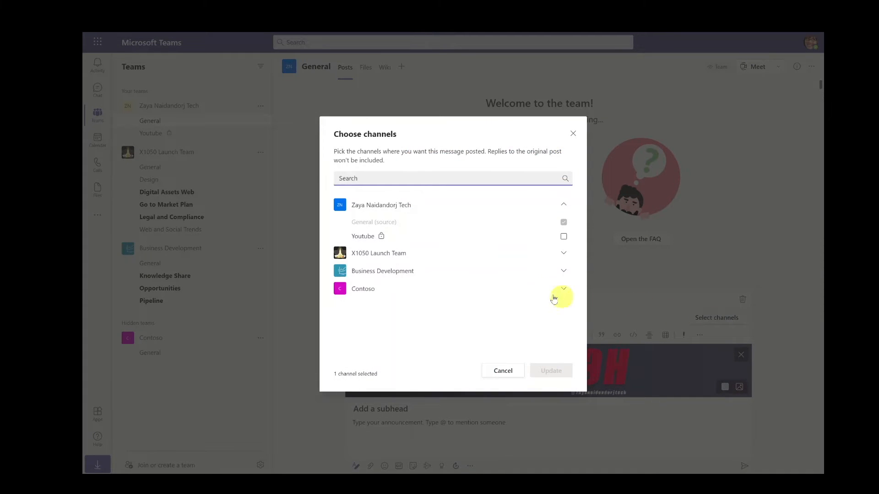
pyautogui.click(563, 271)
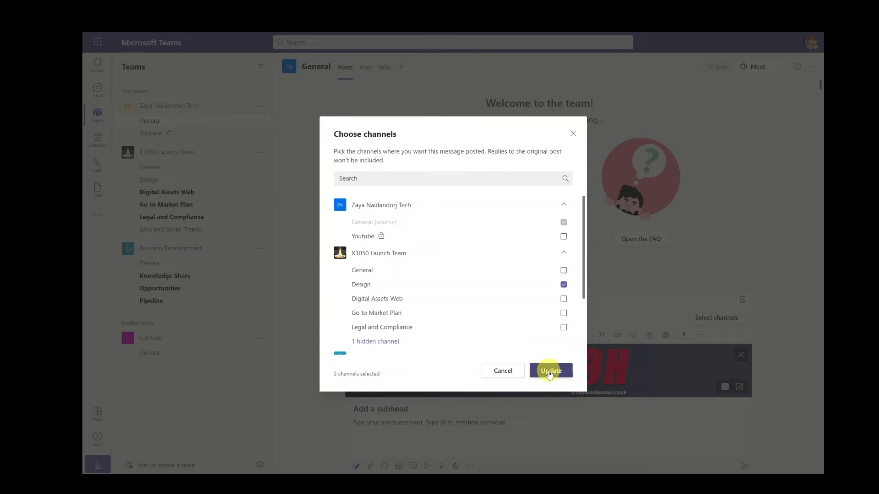
pyautogui.click(549, 372)
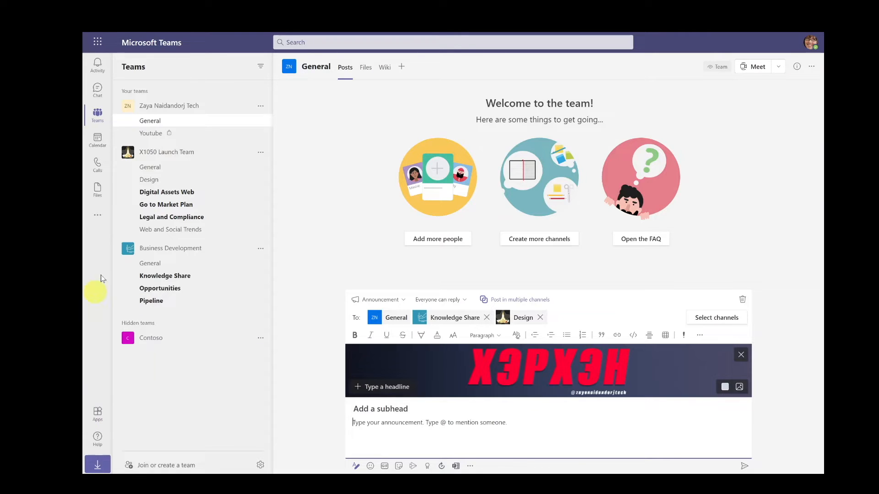
# Browse the apps available for messages, including the full catalogue of messaging apps
pyautogui.click(96, 216)
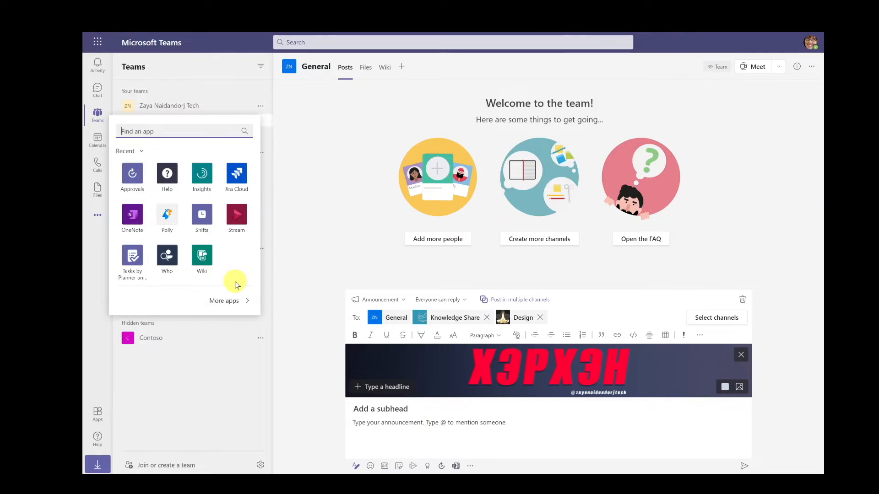
pyautogui.click(419, 438)
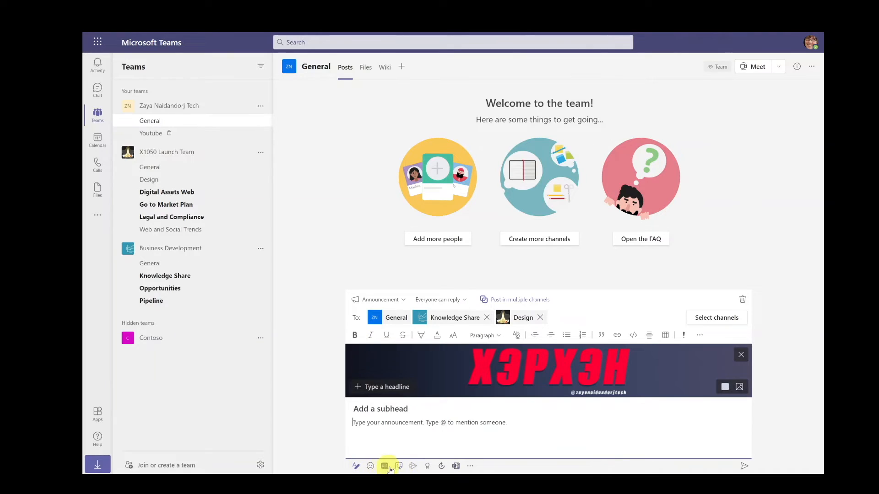
pyautogui.click(470, 467)
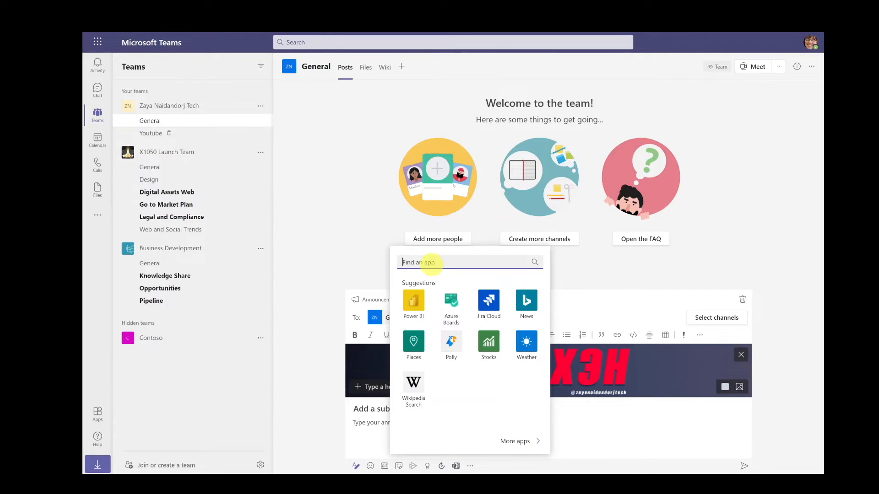
pyautogui.click(515, 442)
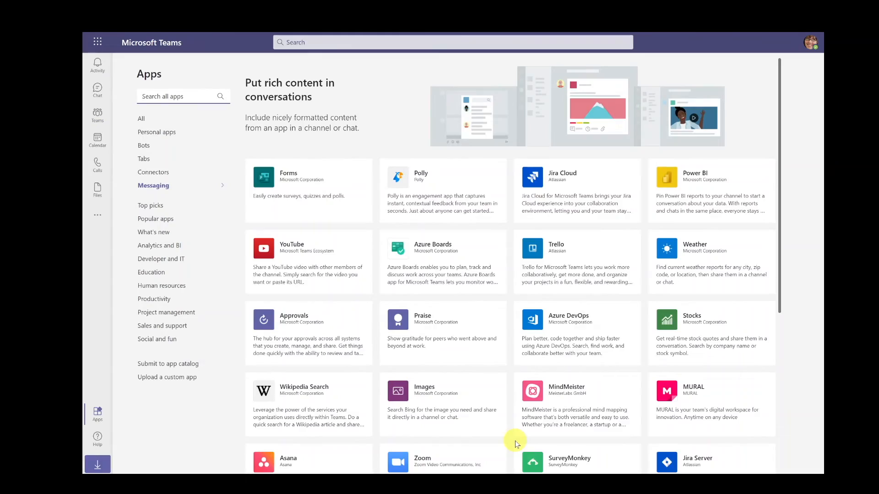
pyautogui.scroll(-7, 515, 443)
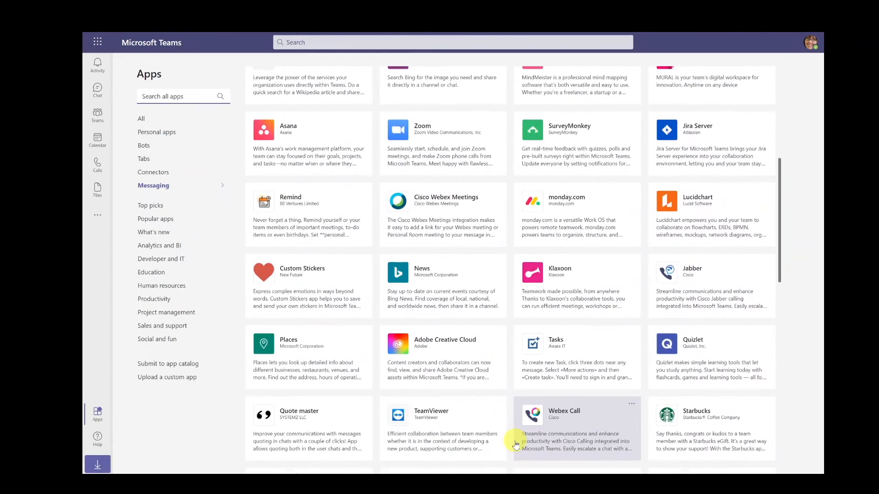
pyautogui.scroll(6, 515, 443)
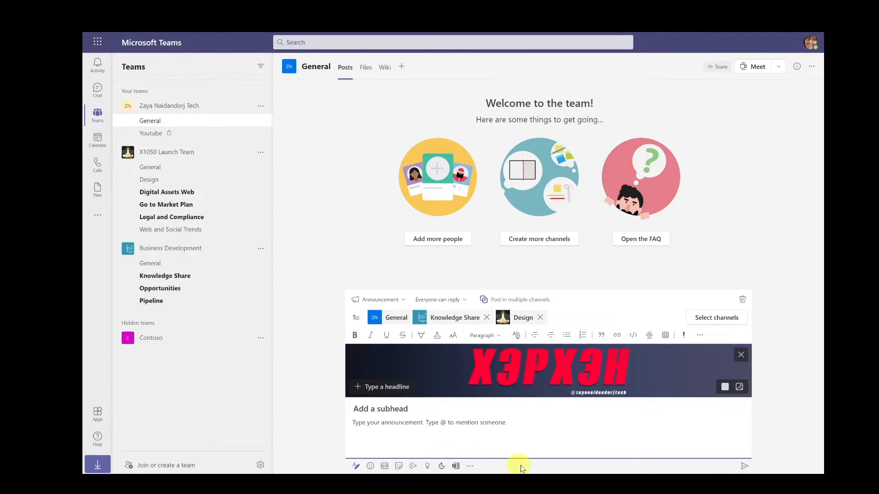
# Create a Forms poll asking "What contents should we post?" with the options OneDrive, OneNote and Minecraft
pyautogui.click(456, 466)
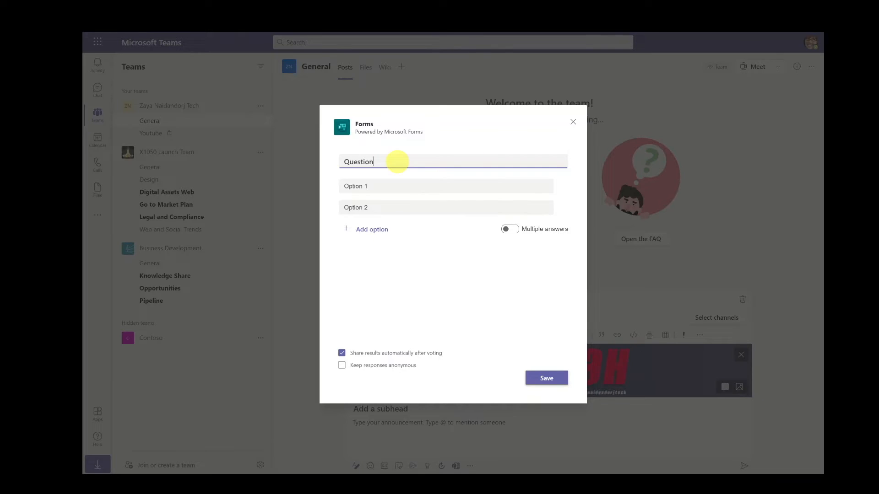
pyautogui.doubleClick(398, 161)
pyautogui.press('BackSpace')
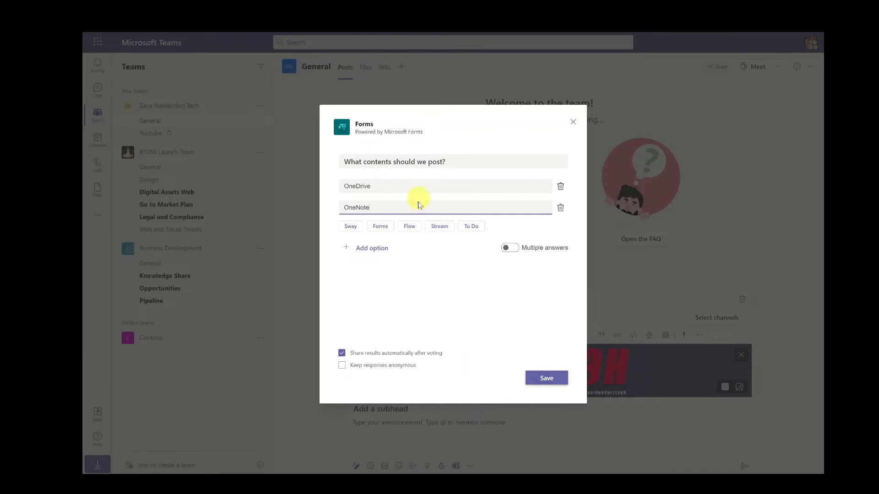
pyautogui.click(379, 249)
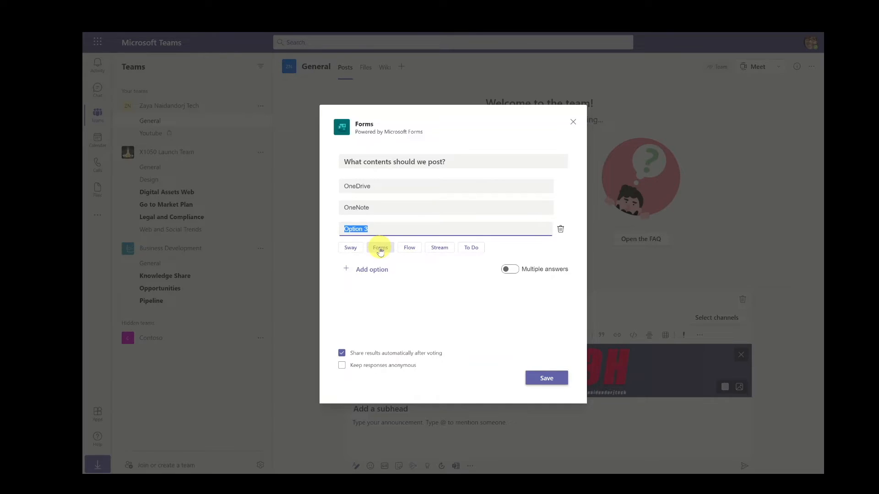
pyautogui.press('BackSpace')
pyautogui.write('Minecraft')
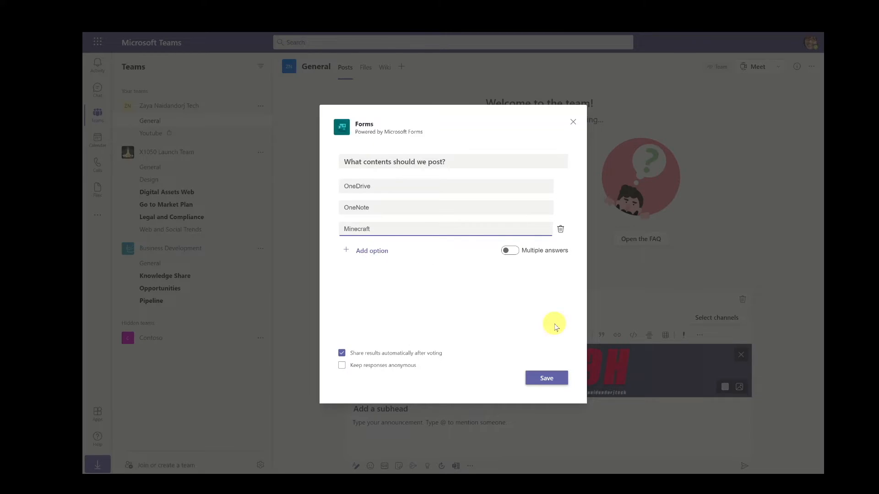
# Allow multiple answers and keep responses anonymous in the poll, then save it and send it to the General channel
pyautogui.click(507, 252)
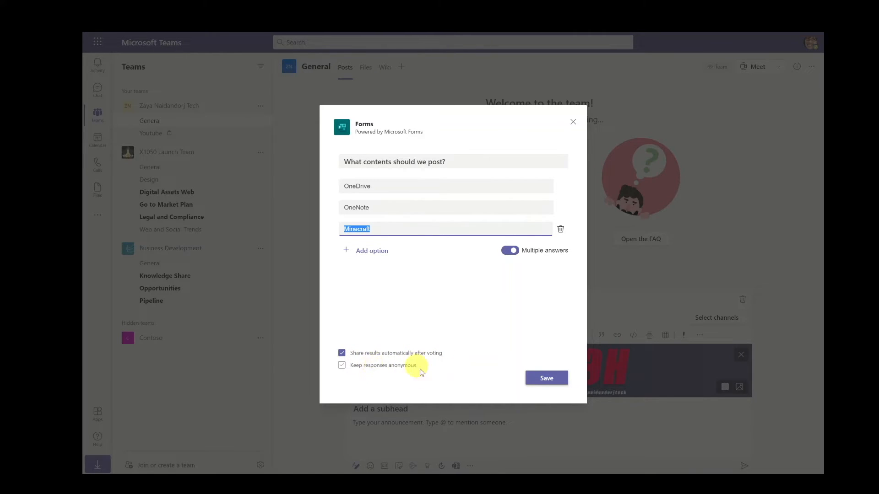
pyautogui.click(342, 366)
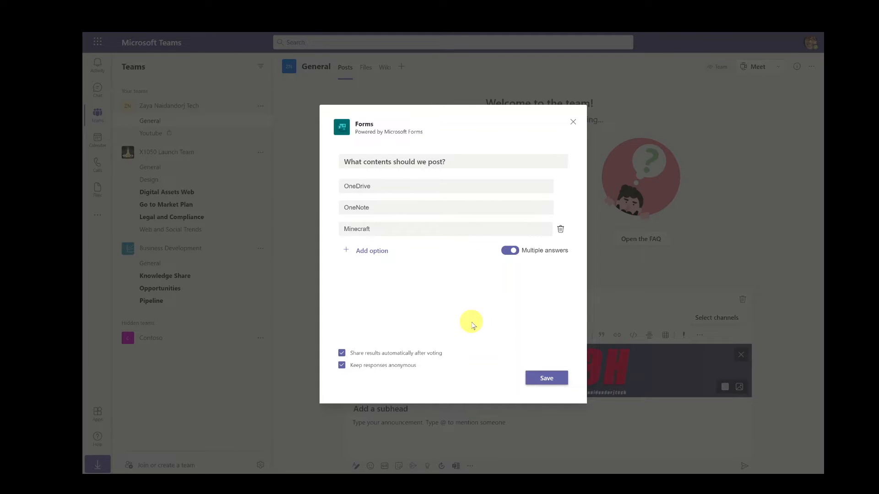
pyautogui.click(547, 379)
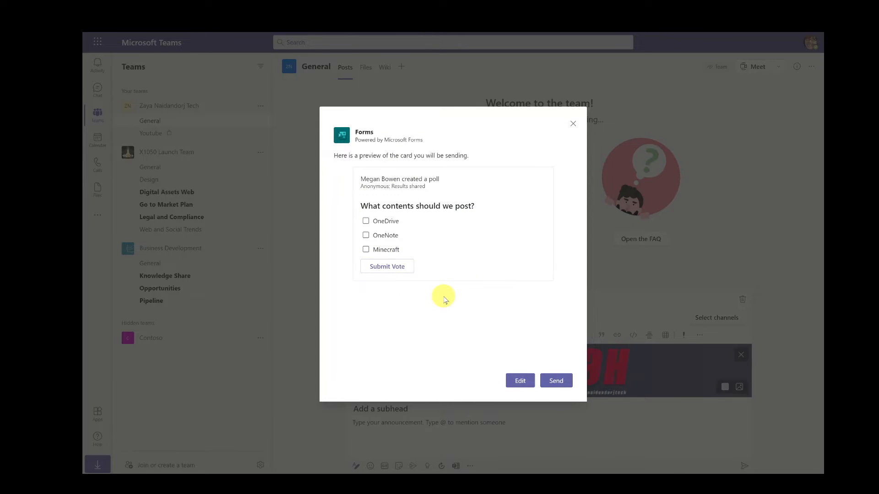
pyautogui.click(557, 383)
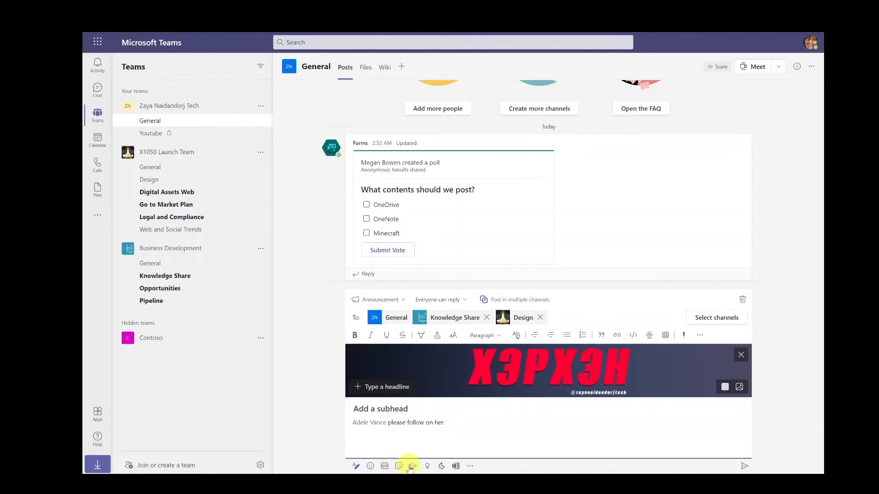
# Start a Praise message with the Problem solver badge and add two team members as recipients
pyautogui.click(426, 465)
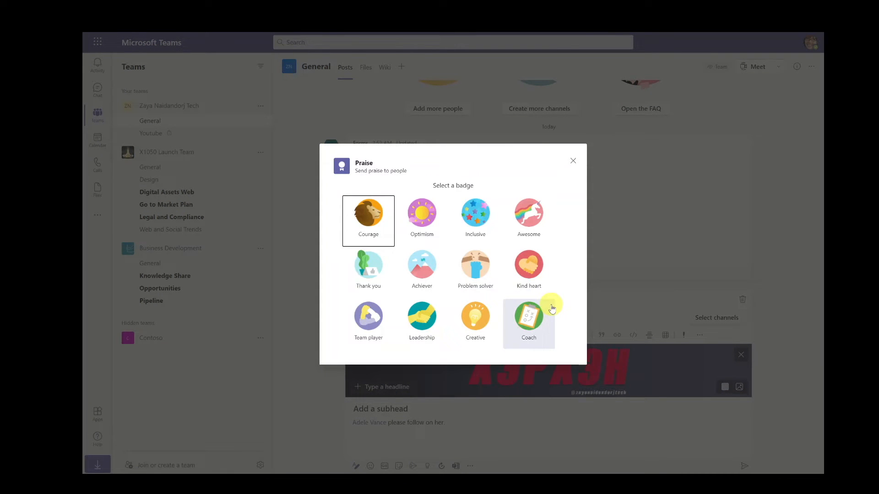
pyautogui.click(485, 278)
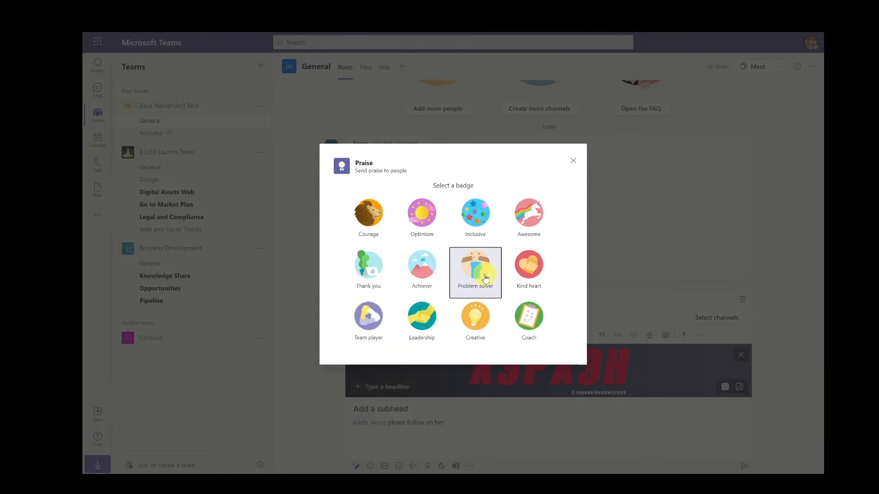
pyautogui.click(485, 278)
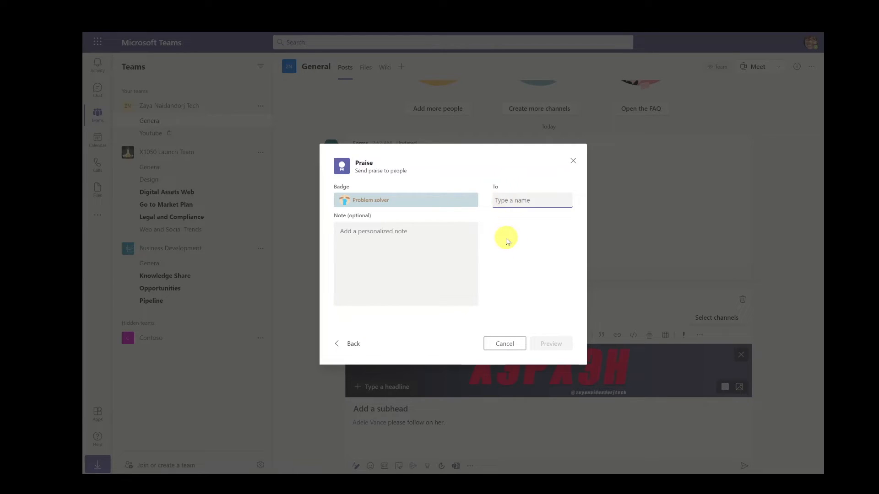
pyautogui.write('jorda')
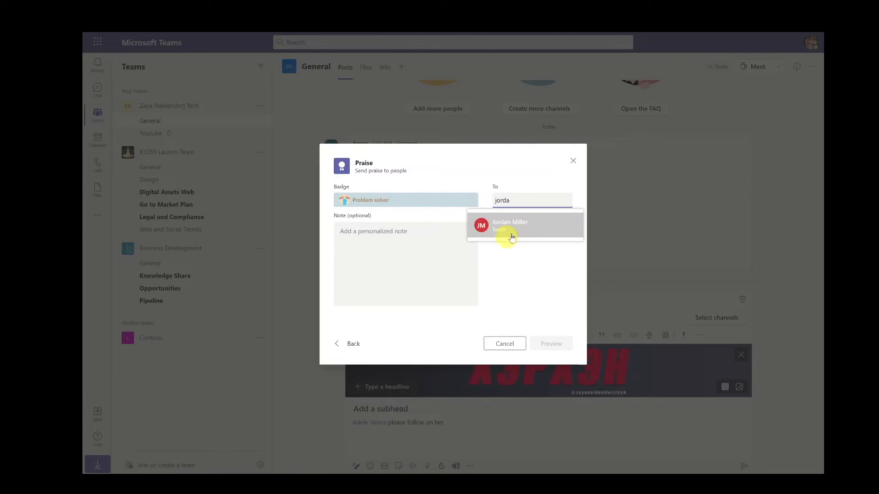
pyautogui.click(512, 237)
# Add the note "Kudos to you guys!" to the praise, preview it and send it
pyautogui.click(396, 255)
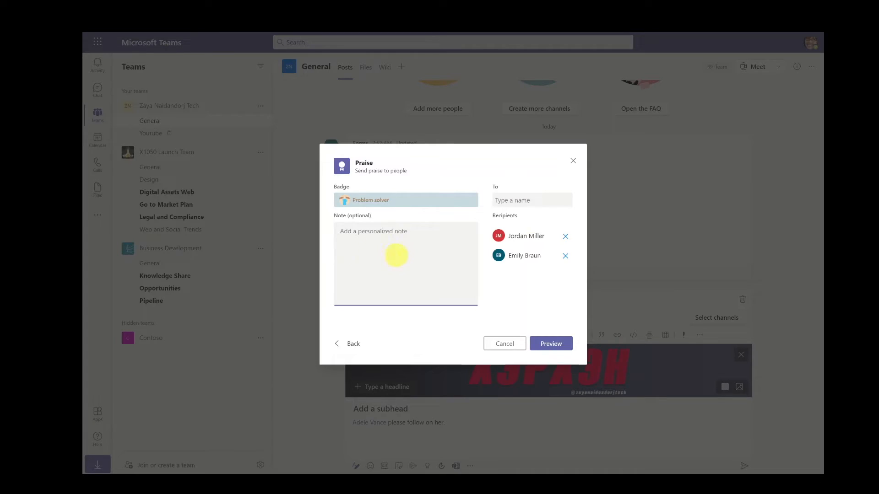
pyautogui.write('Kudos to you guys!')
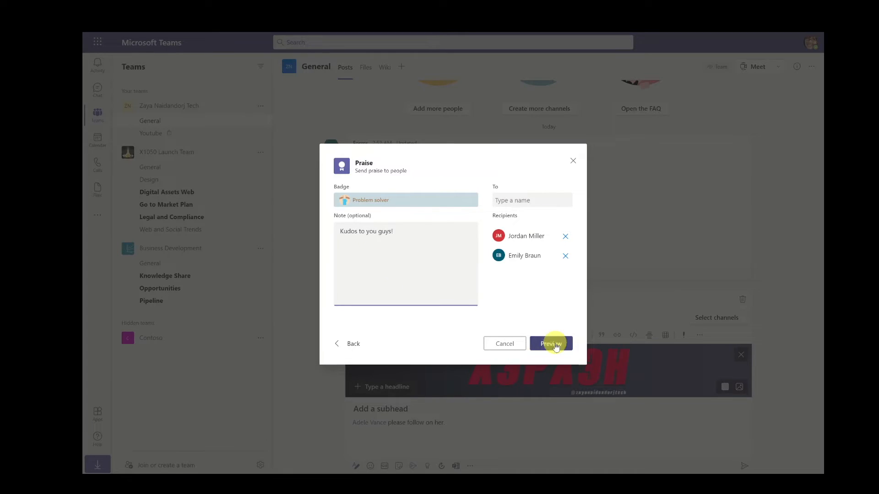
pyautogui.click(553, 344)
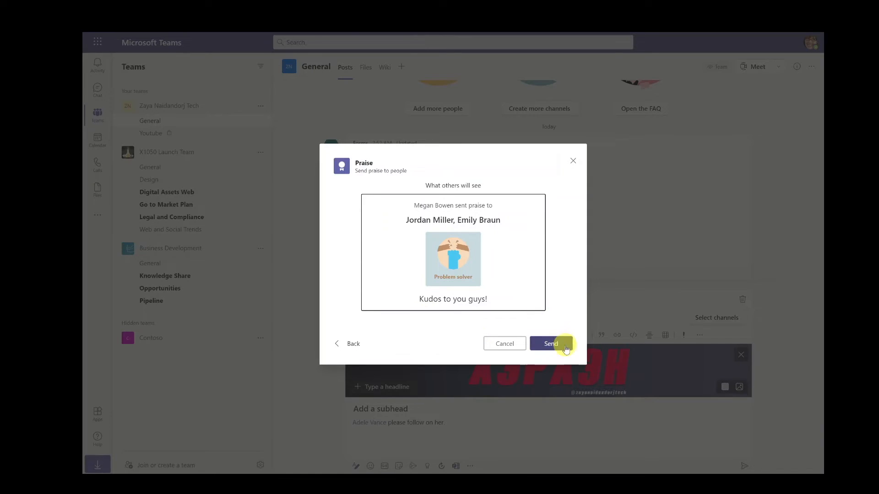
pyautogui.click(553, 346)
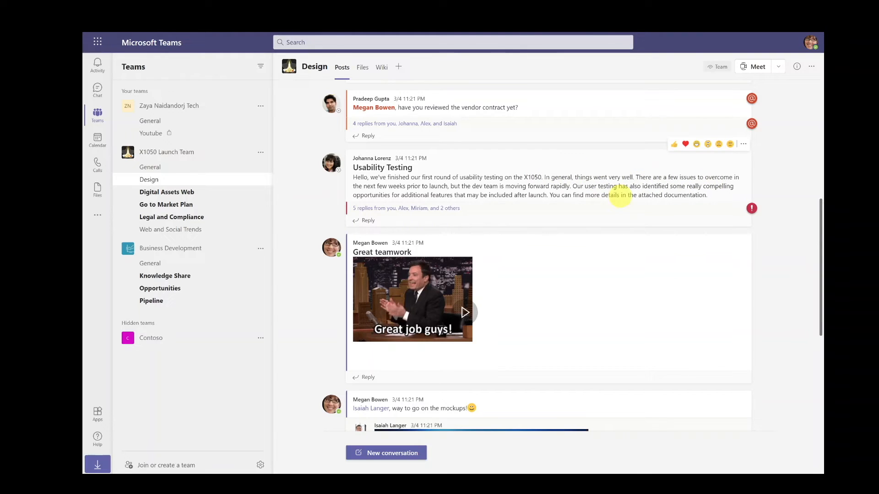
# Share the Usability Testing post from the Design channel to Outlook and send it by email to a colleague
pyautogui.click(744, 145)
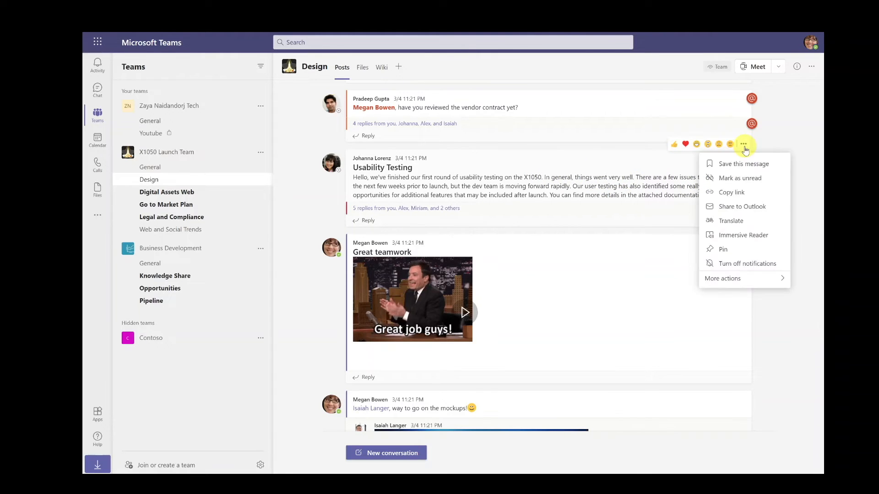
pyautogui.click(754, 207)
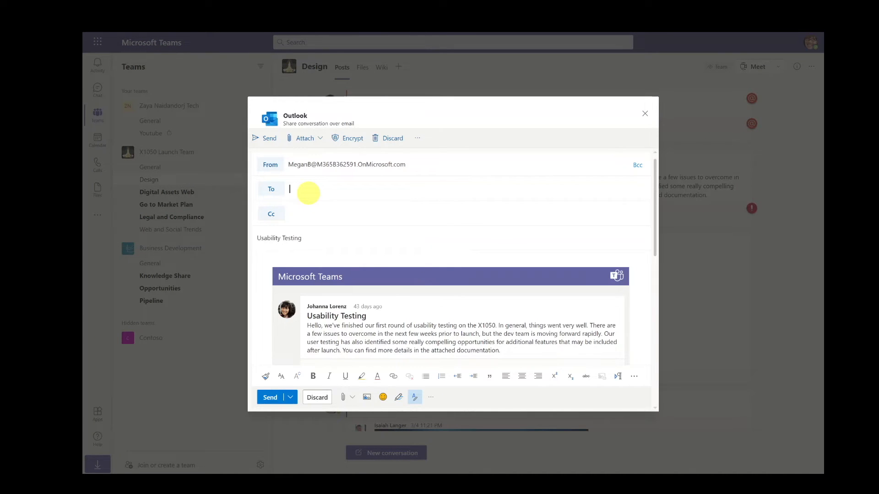
pyautogui.scroll(-3, 288, 293)
pyautogui.click(270, 397)
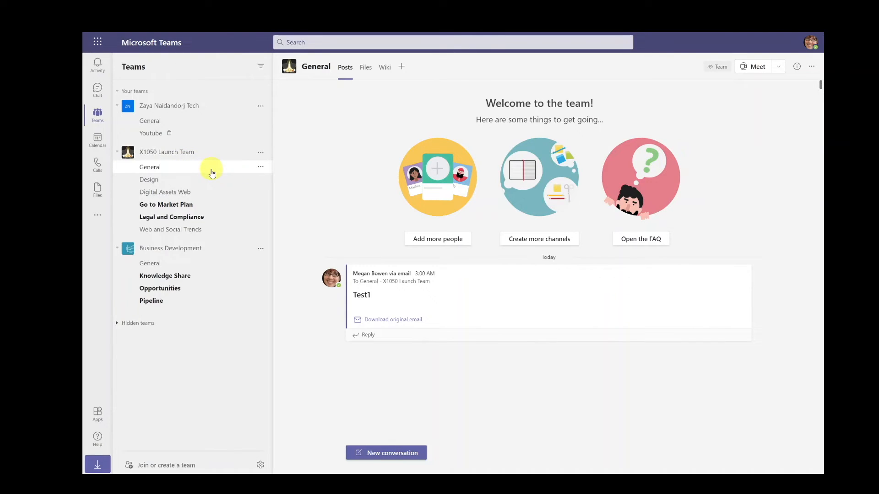
# Copy the email address of the X1050 Launch Team's General channel
pyautogui.click(261, 167)
pyautogui.click(295, 229)
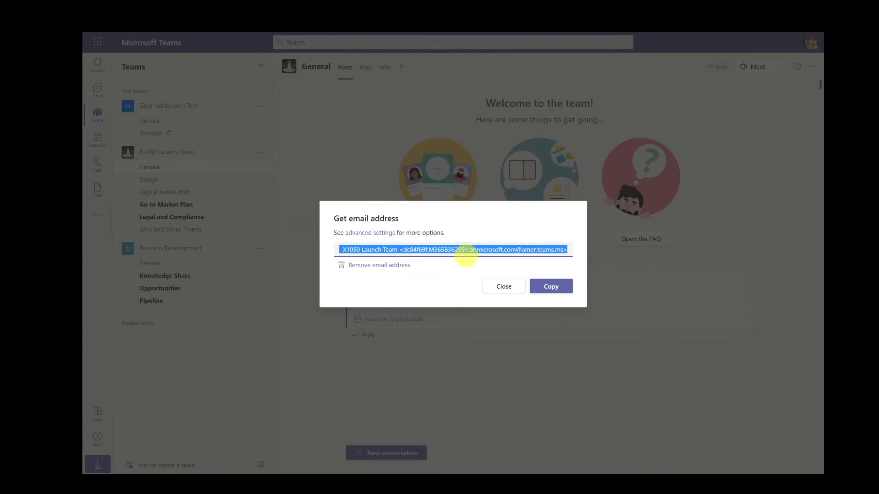
pyautogui.click(550, 286)
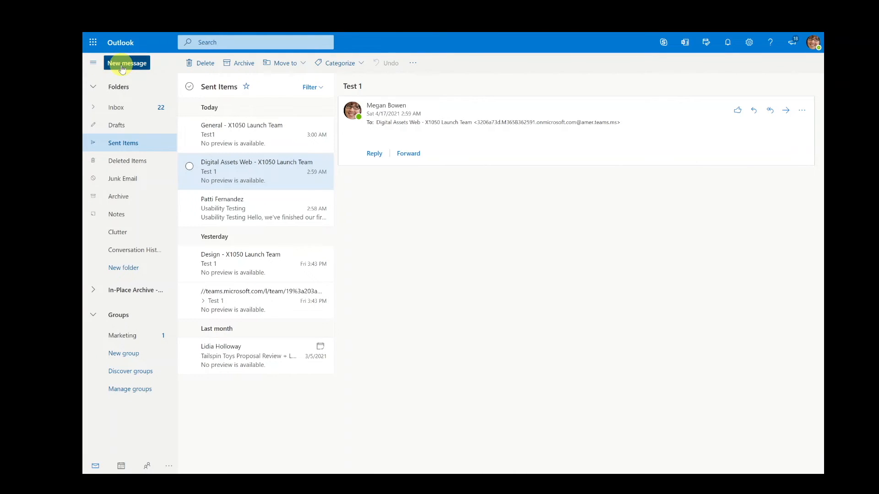
# Switch to Outlook and send a new message with the subject "TEst2" to the copied channel email address
pyautogui.click(122, 67)
pyautogui.click(390, 88)
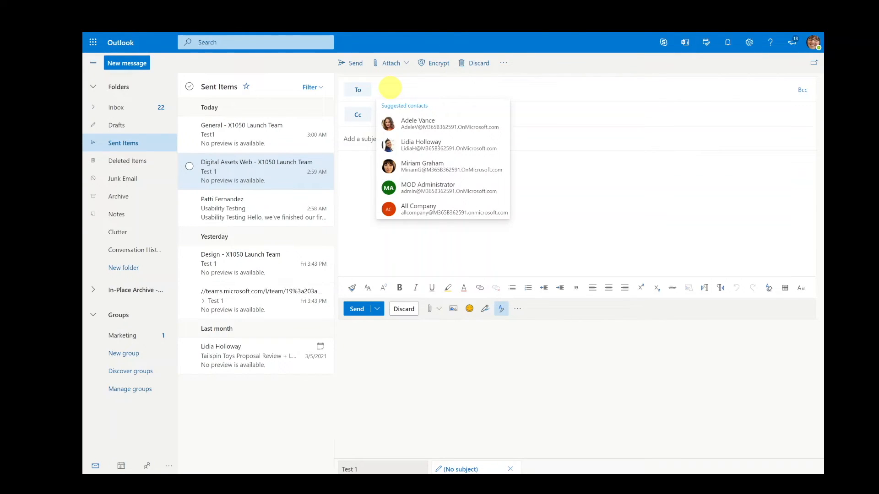
pyautogui.hotkey('ctrl', 'v')
pyautogui.click(397, 139)
pyautogui.write('TE')
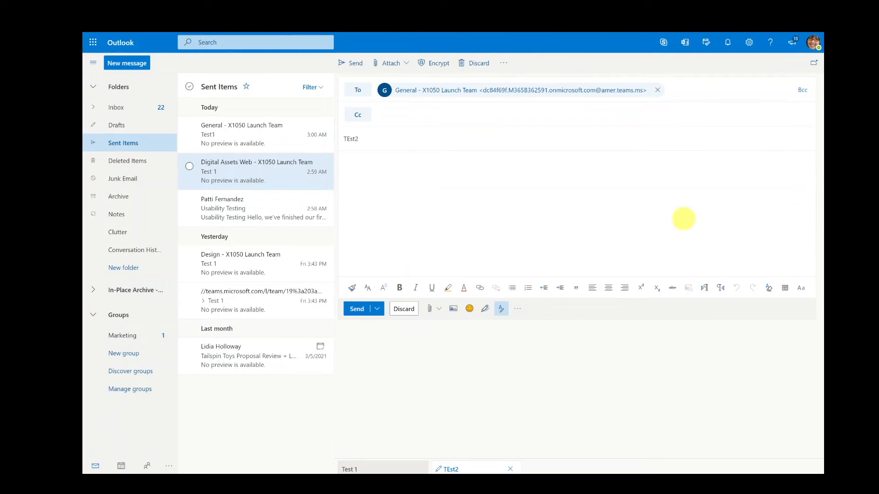
pyautogui.click(358, 309)
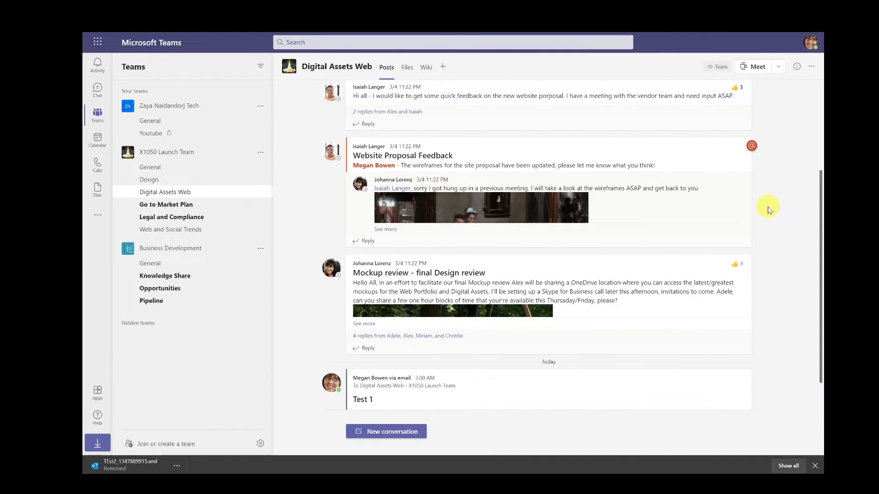
# Save the "Mockup review - final Design review" post in the Digital Assets Web channel
pyautogui.scroll(3, 680, 273)
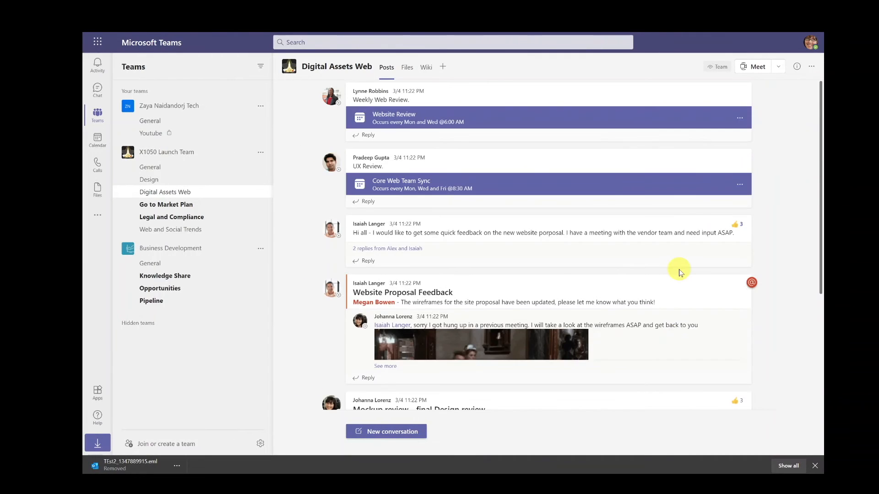
pyautogui.scroll(-4, 679, 272)
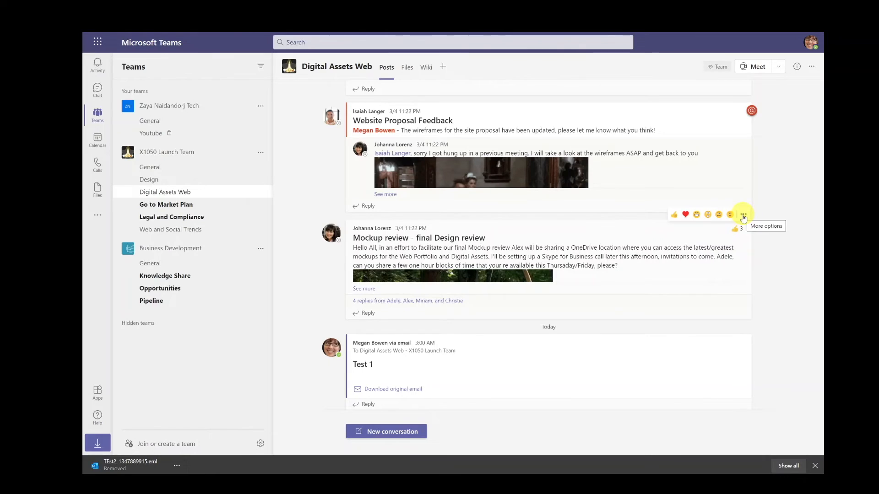
pyautogui.click(743, 215)
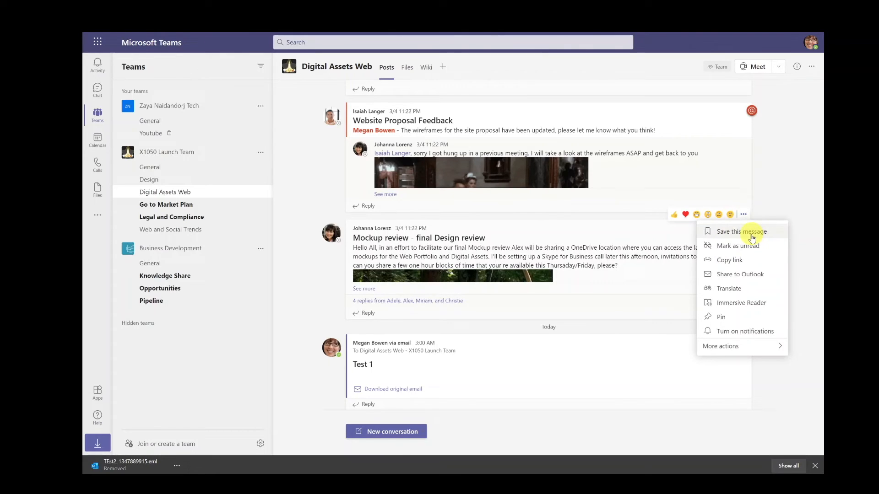
pyautogui.click(752, 237)
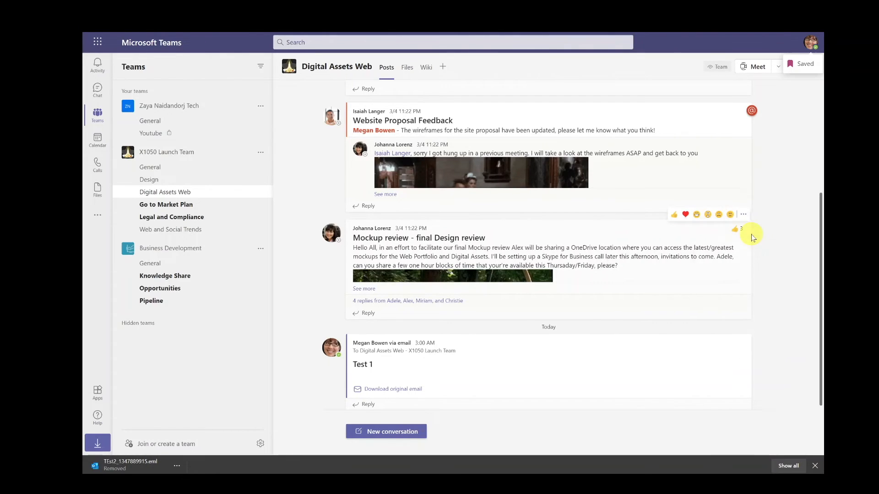
# Open the list of saved messages and remove the Mockup review post from it
pyautogui.click(811, 45)
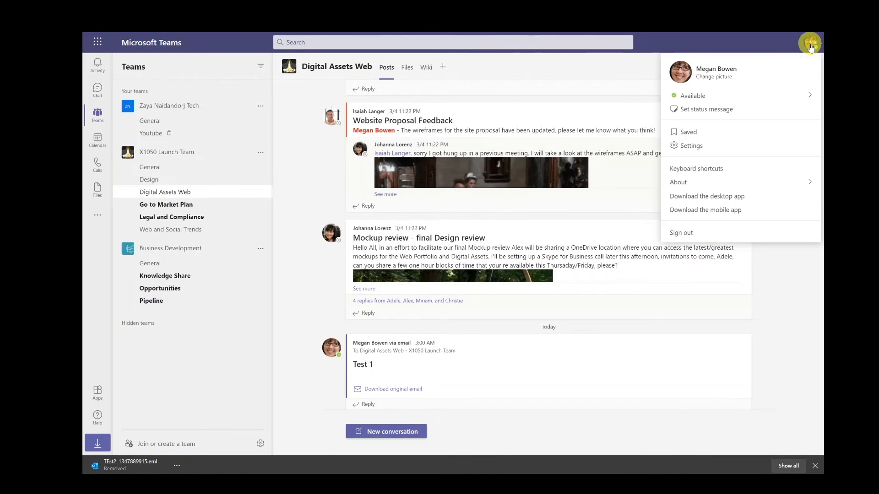
pyautogui.click(692, 133)
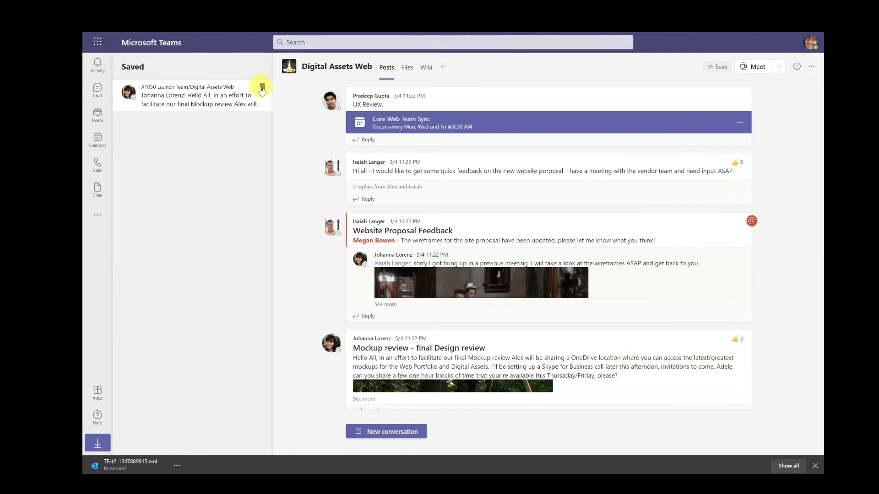
pyautogui.click(262, 88)
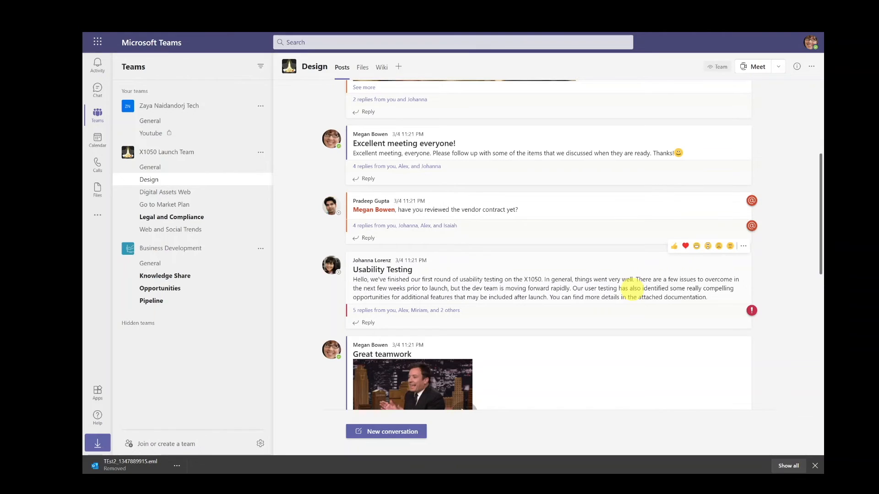
# Open the Usability Testing post of the Design channel in Immersive Reader and exit the reader
pyautogui.click(744, 247)
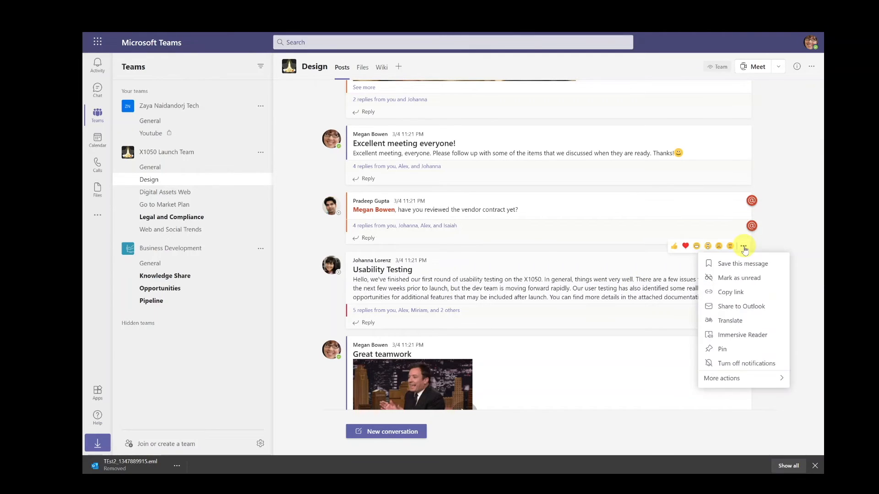
pyautogui.click(744, 336)
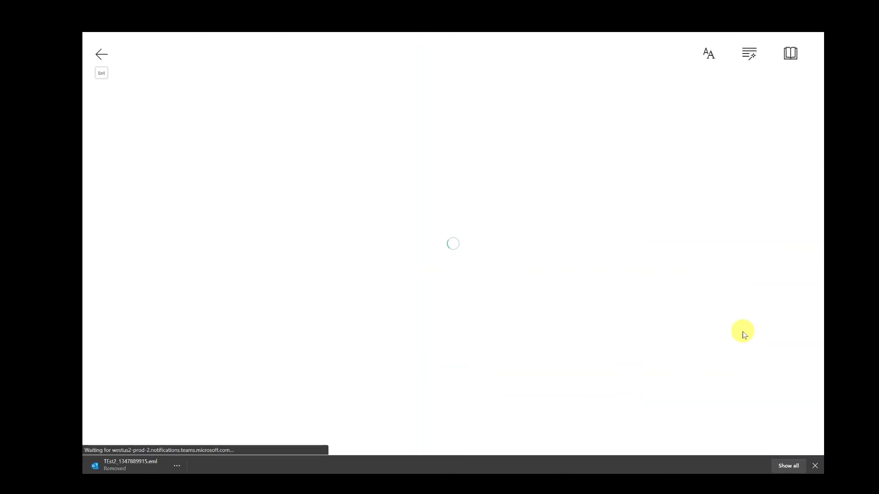
pyautogui.press('Escape')
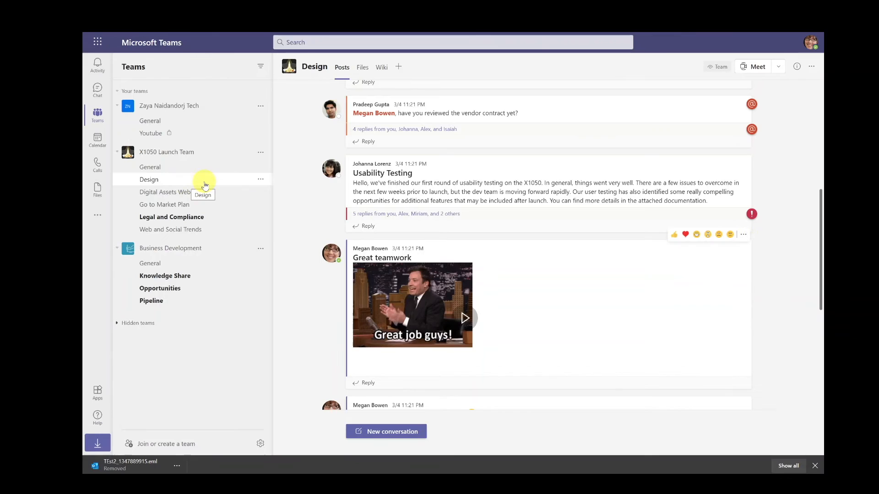
# Pin the X1050 Launch Team's Design channel, and pin its Usability Testing post for everyone who views the channel
pyautogui.click(261, 180)
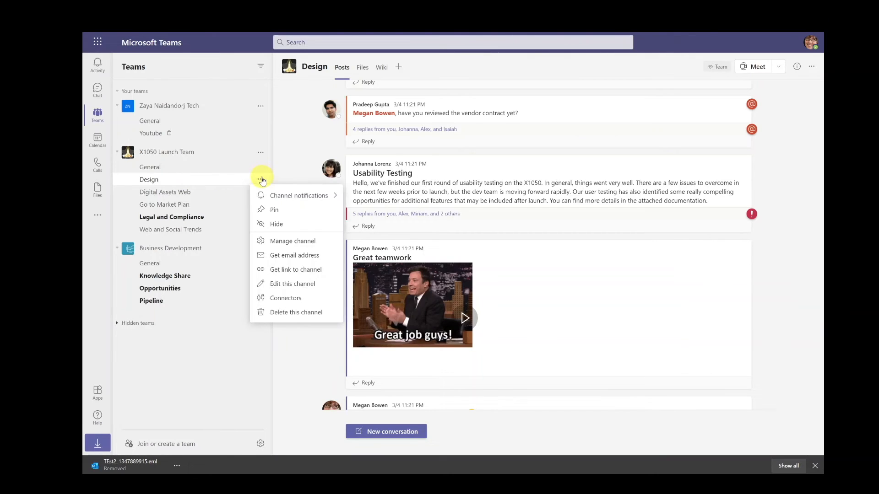
pyautogui.click(274, 214)
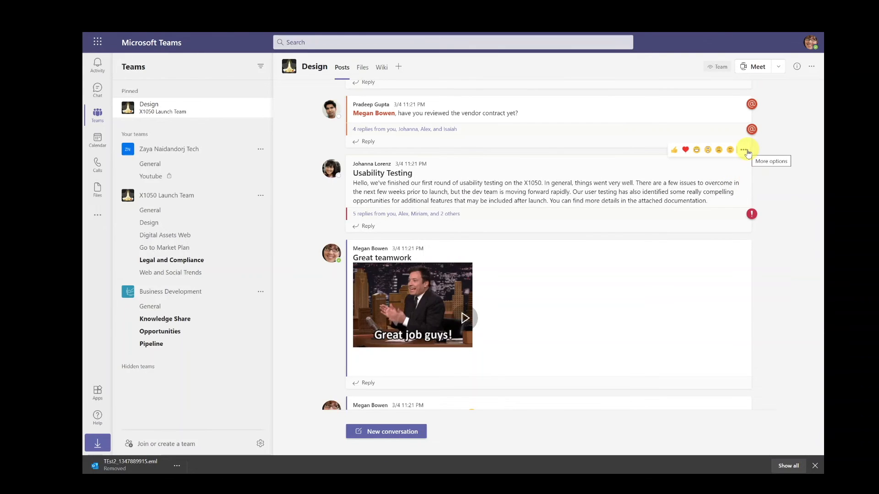
pyautogui.click(745, 151)
pyautogui.click(743, 251)
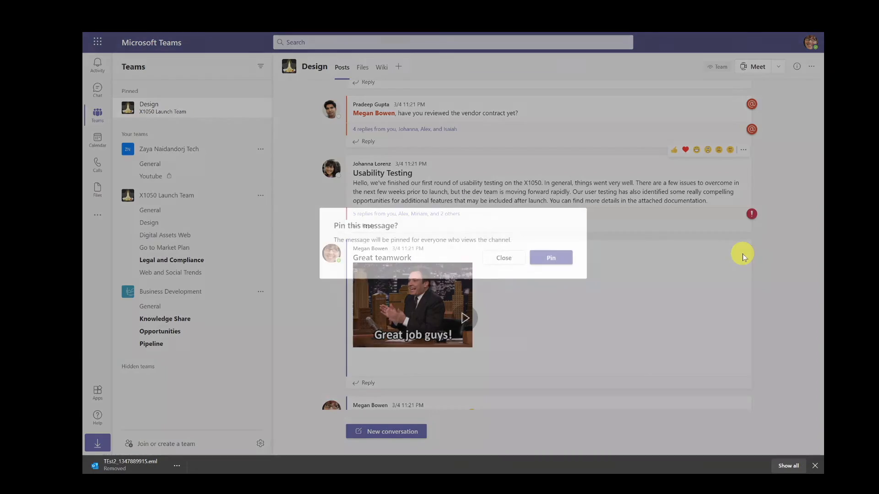
pyautogui.click(552, 257)
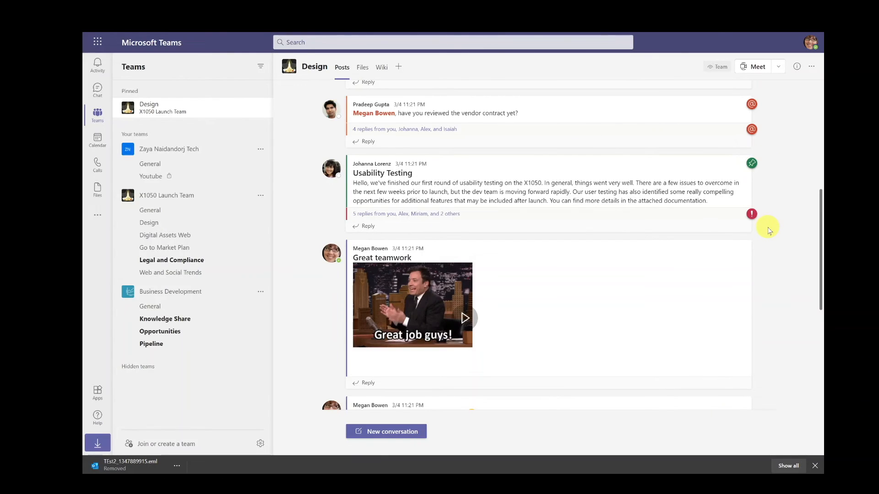
# Pin the chat whose last message is "Give me a call if you can please Thank you"
pyautogui.click(99, 89)
pyautogui.click(173, 150)
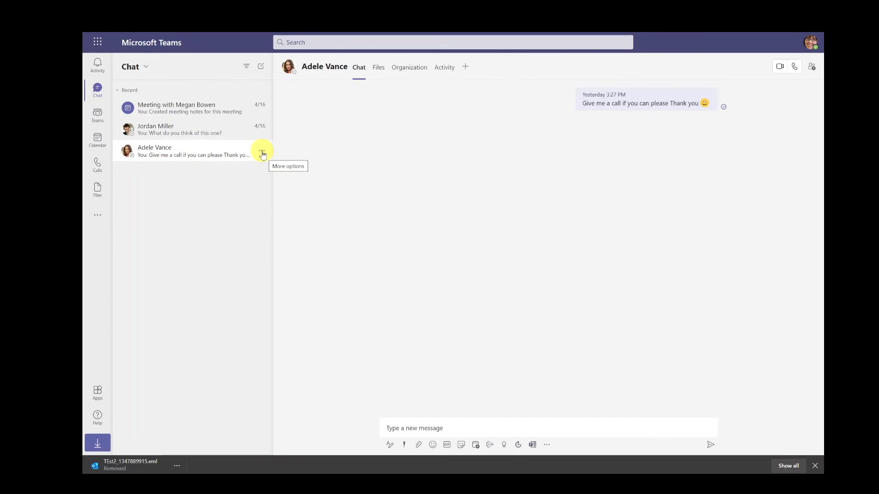
pyautogui.click(262, 152)
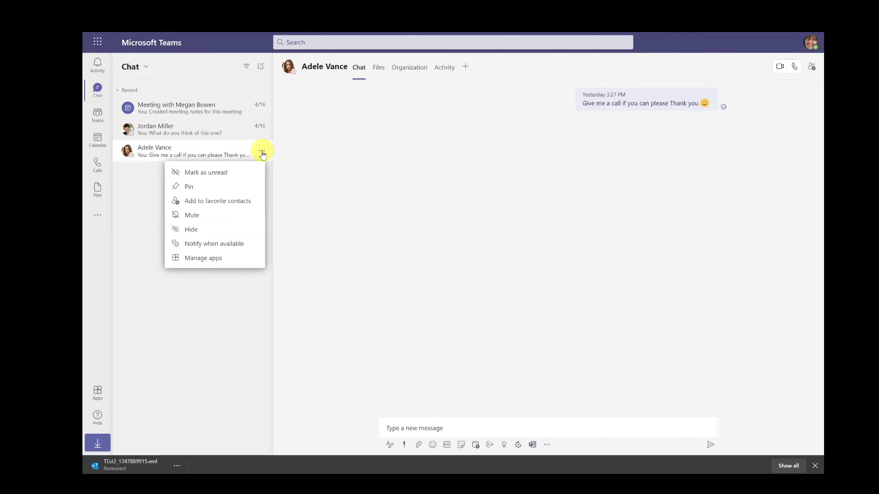
pyautogui.click(225, 187)
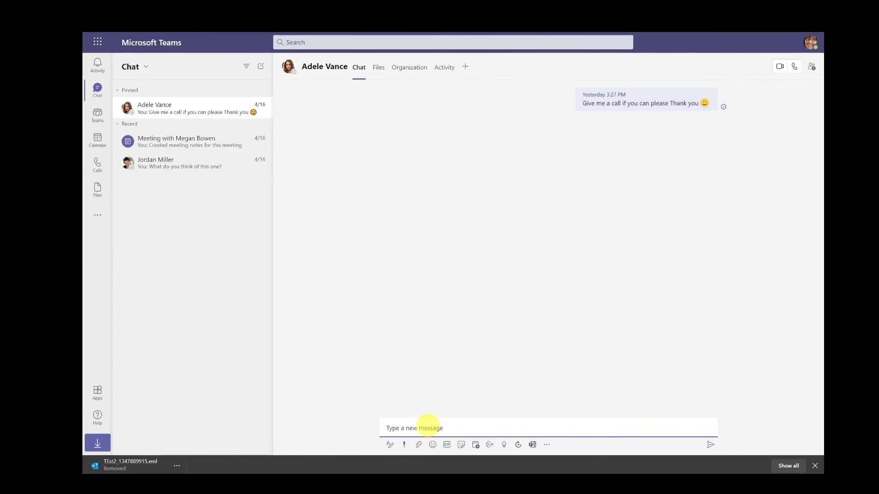
pyautogui.click(422, 427)
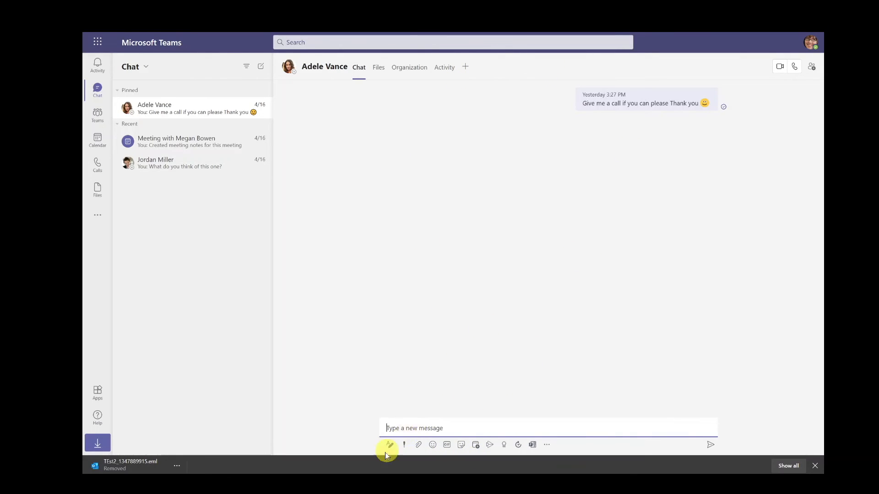
pyautogui.click(476, 447)
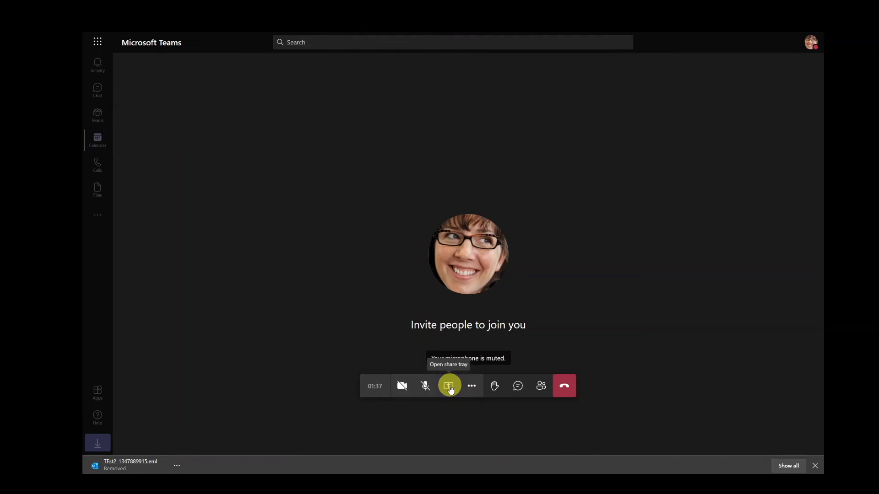
# Share Microsoft Whiteboard in the meeting and place a pink sticky note on the board
pyautogui.click(449, 387)
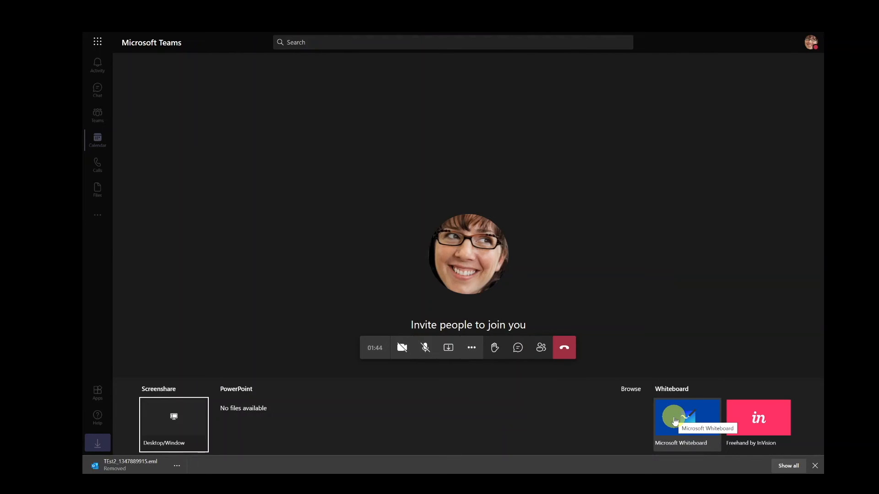
pyautogui.click(675, 420)
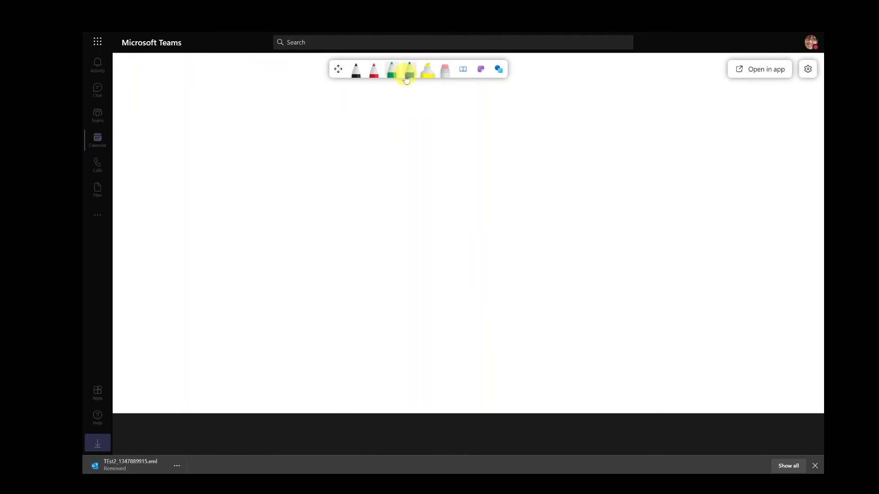
pyautogui.click(481, 75)
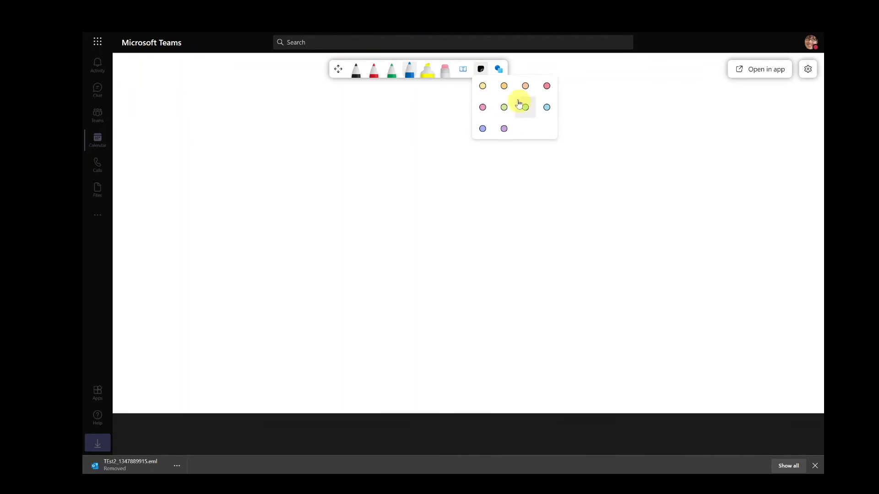
pyautogui.click(500, 73)
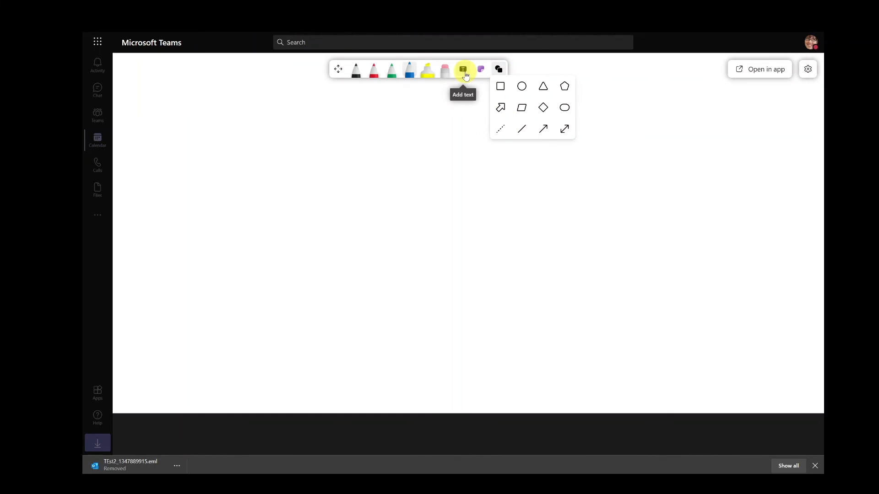
pyautogui.click(463, 74)
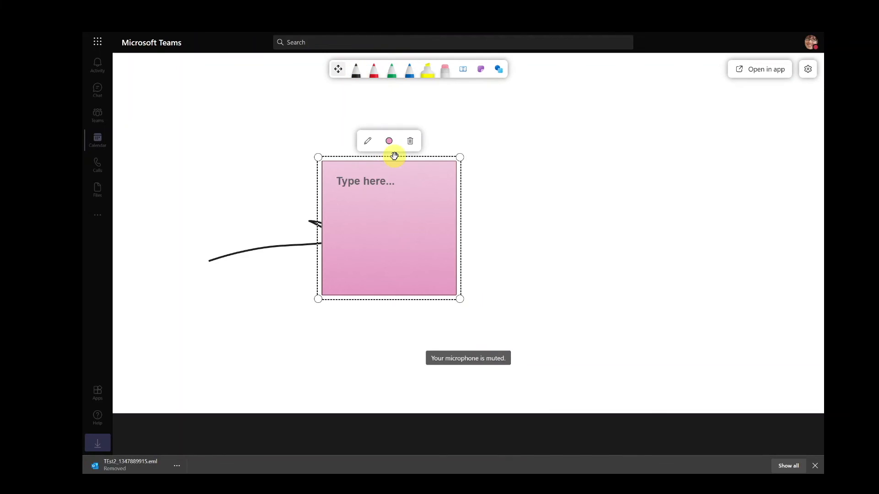
pyautogui.moveTo(391, 161)
pyautogui.mouseDown()
pyautogui.moveTo(476, 202)
pyautogui.moveTo(314, 204)
pyautogui.mouseUp()
# Place a "YouTube" text above the pink sticky note and draw freehand beside it with the red pen
pyautogui.click(463, 69)
pyautogui.click(428, 161)
pyautogui.moveTo(446, 176); pyautogui.dragTo(302, 157)
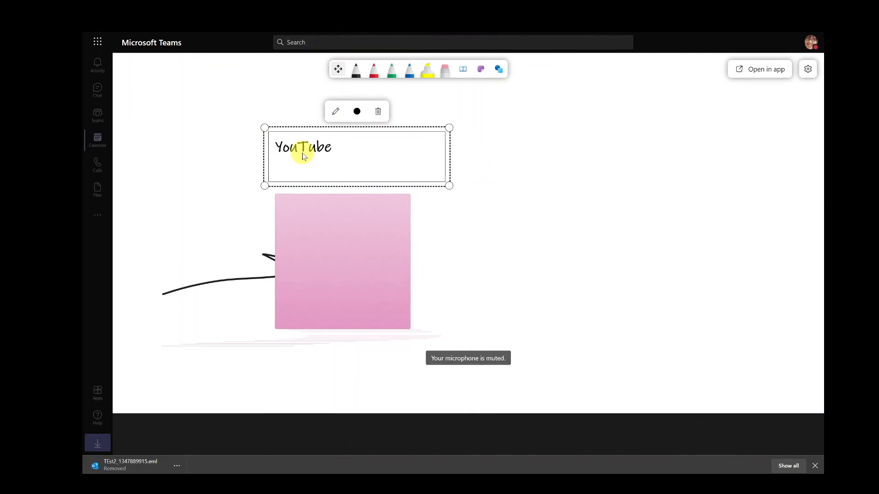
pyautogui.click(374, 70)
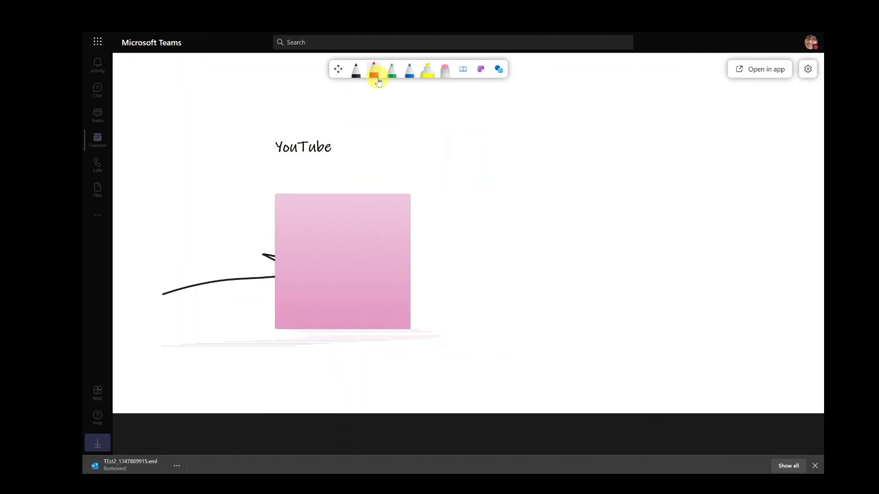
pyautogui.moveTo(541, 243)
pyautogui.mouseDown()
pyautogui.moveTo(406, 171)
pyautogui.moveTo(426, 160)
pyautogui.moveTo(468, 162)
pyautogui.mouseUp()
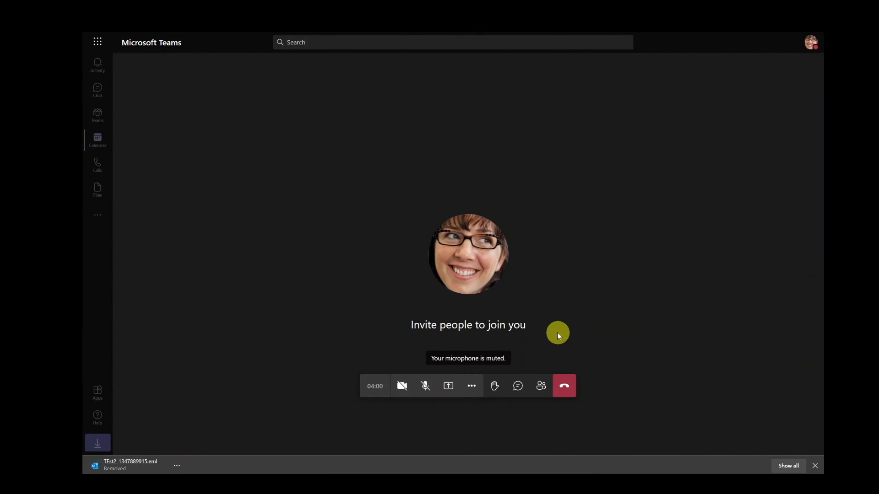
# Start taking notes for the meeting and title the notes section "YOutube"
pyautogui.click(472, 393)
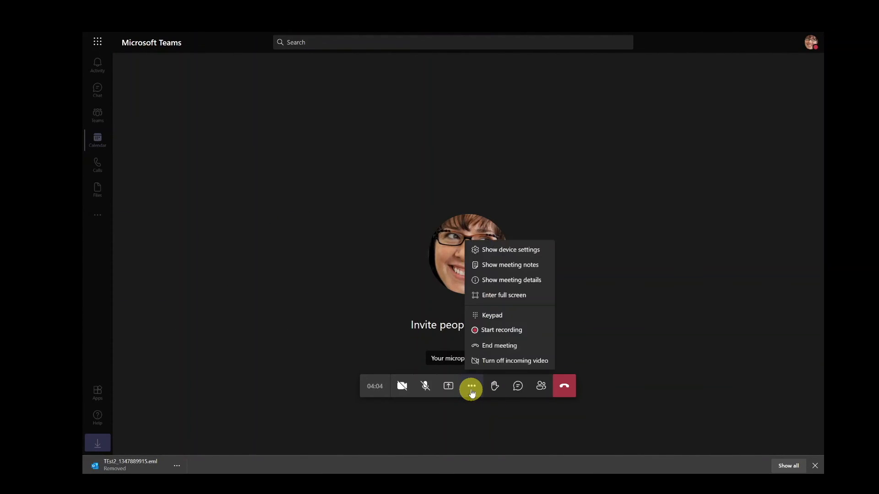
pyautogui.click(535, 268)
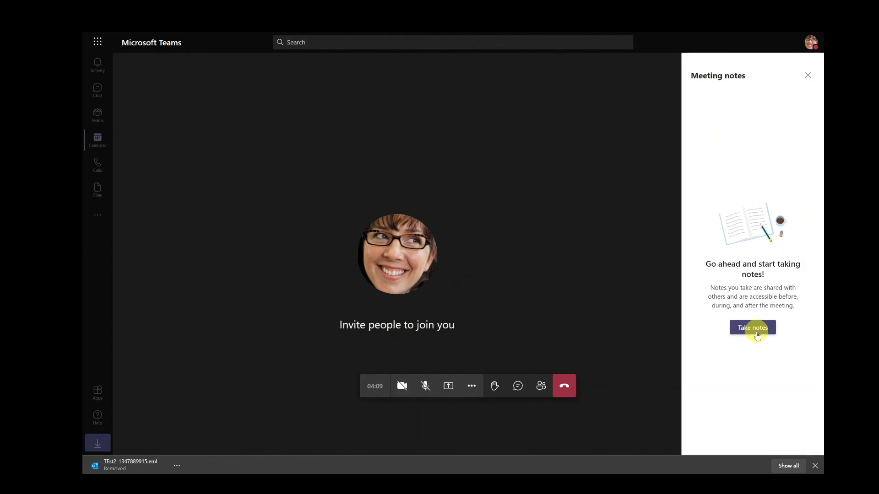
pyautogui.click(753, 328)
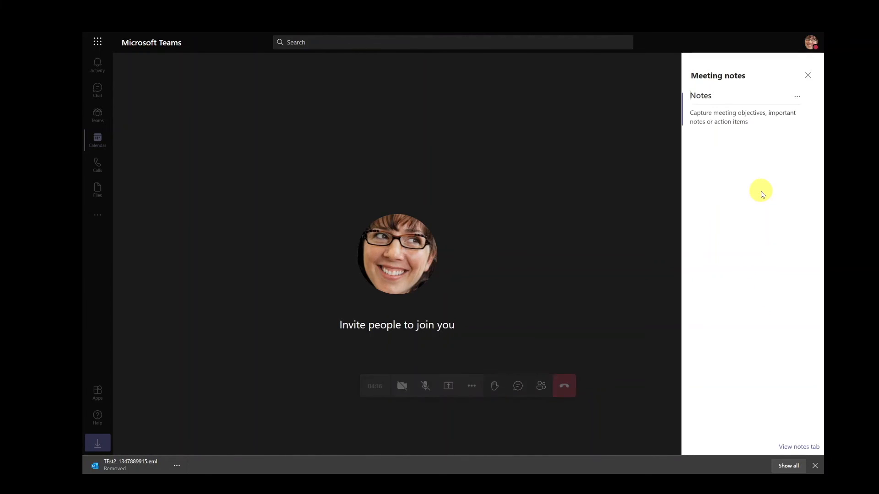
pyautogui.click(701, 95)
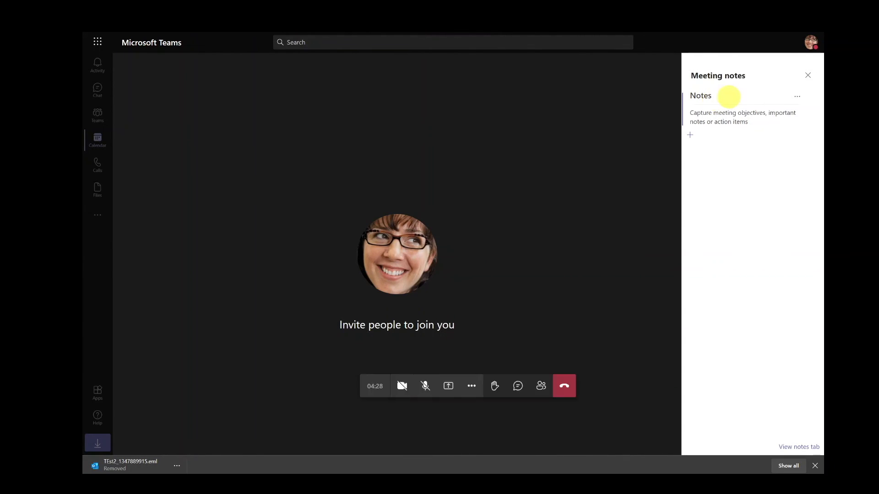
pyautogui.write('YOutube')
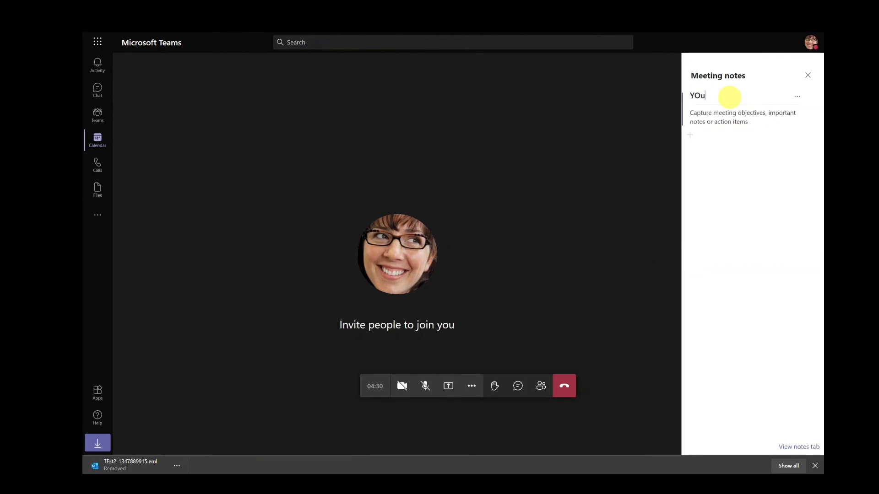
# Add a bulleted list with the items "OneNote" and "Onedrive" below the notes title
pyautogui.click(723, 118)
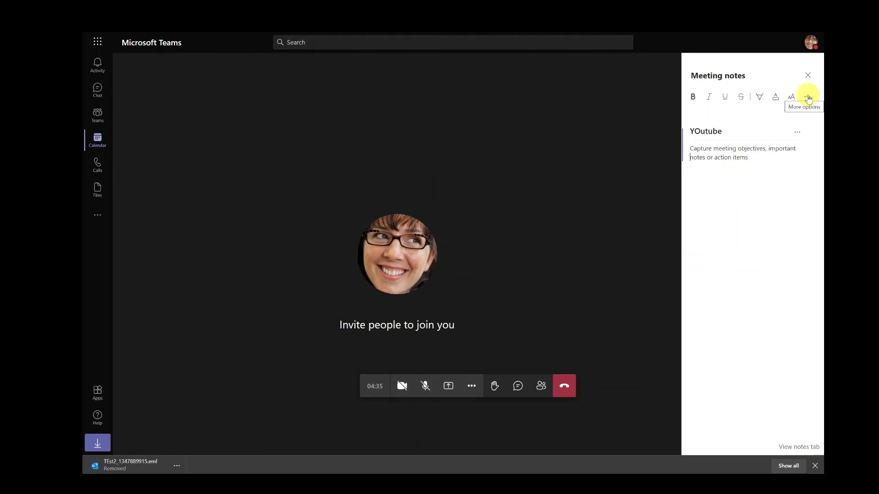
pyautogui.click(726, 150)
pyautogui.write('o')
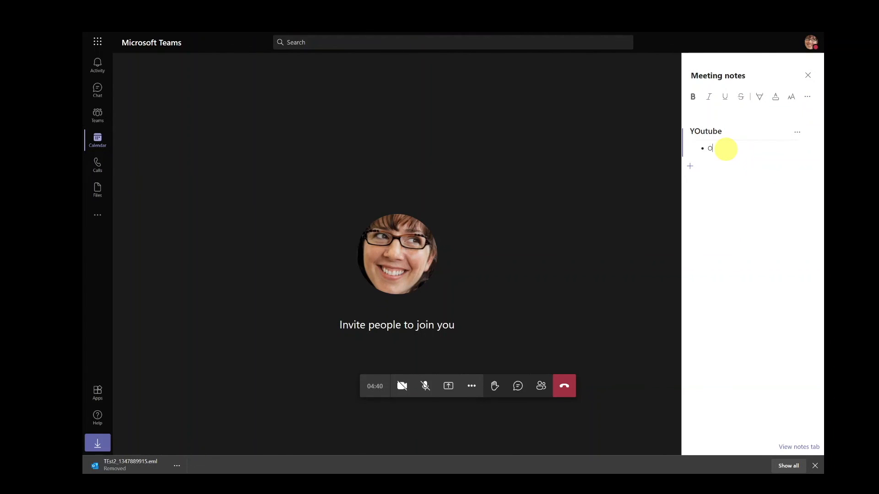
pyautogui.write('Note')
pyautogui.press('Return')
pyautogui.write('Onedrive')
pyautogui.press('Return')
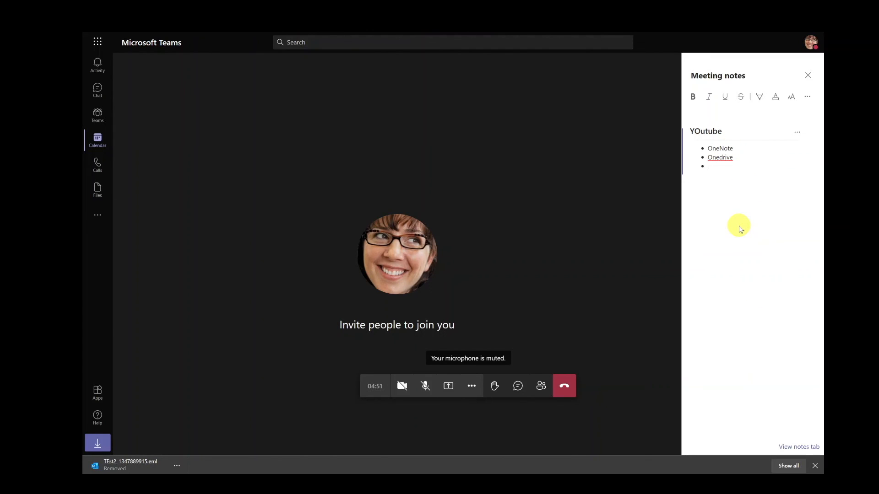